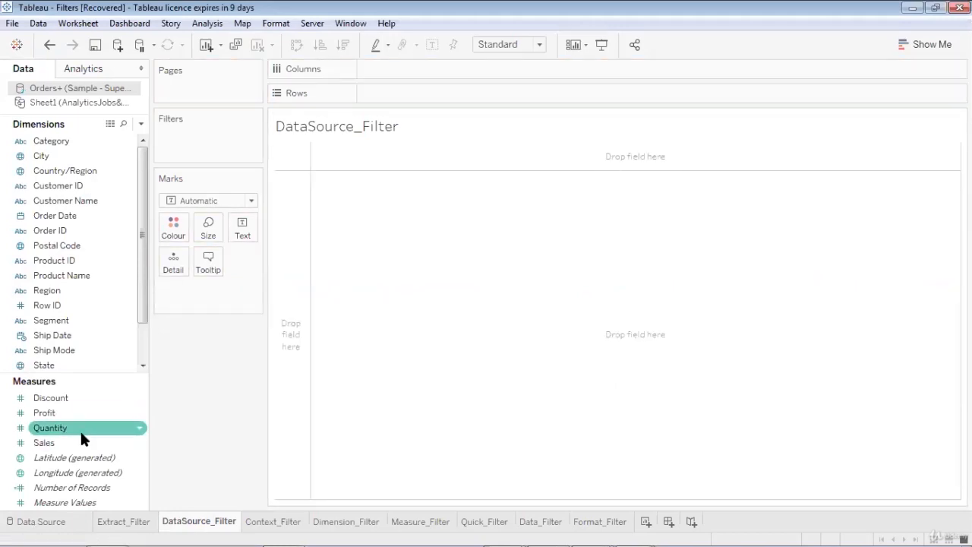
# - Put Number of Records into the DataSource_Filter view to show the 9,994 total
pyautogui.click(41, 521)
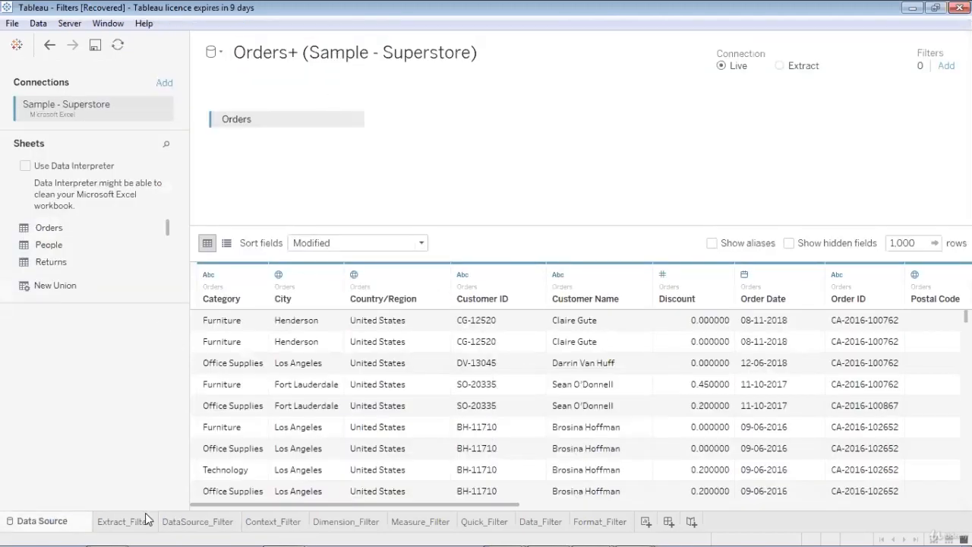
pyautogui.click(177, 526)
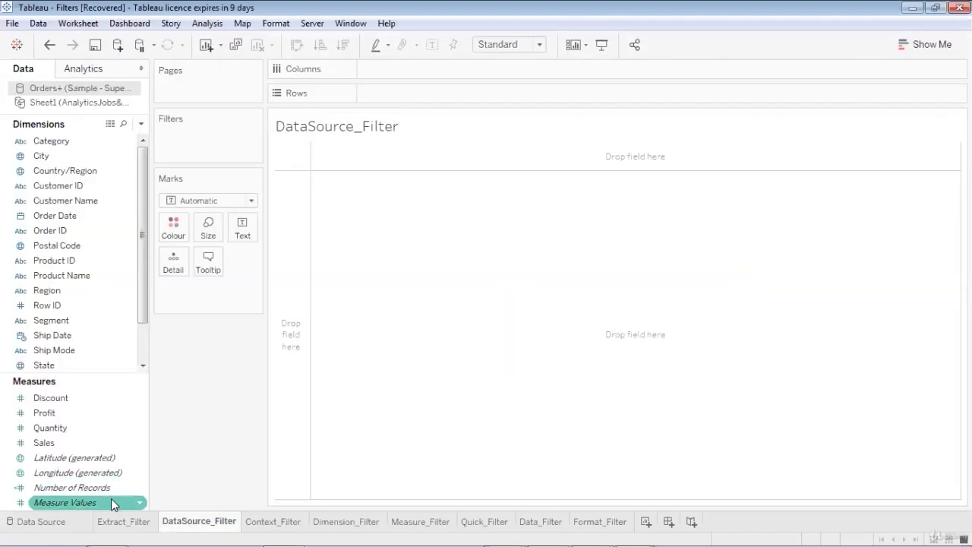
pyautogui.moveTo(106, 487); pyautogui.dragTo(421, 220)
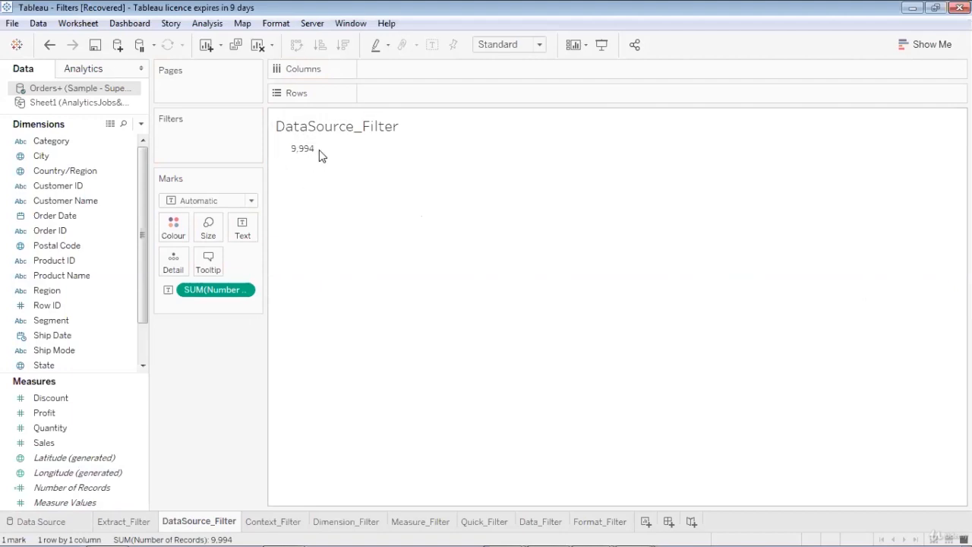
# - Bring up the Edit Data Source Filters dialog from the Data Source page
pyautogui.click(72, 490)
pyautogui.click(73, 523)
pyautogui.click(946, 66)
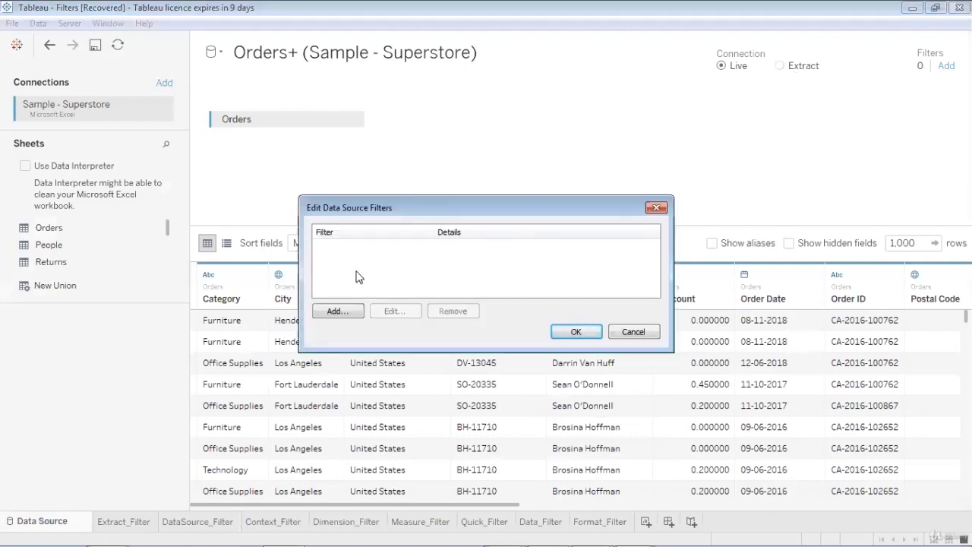
pyautogui.click(339, 318)
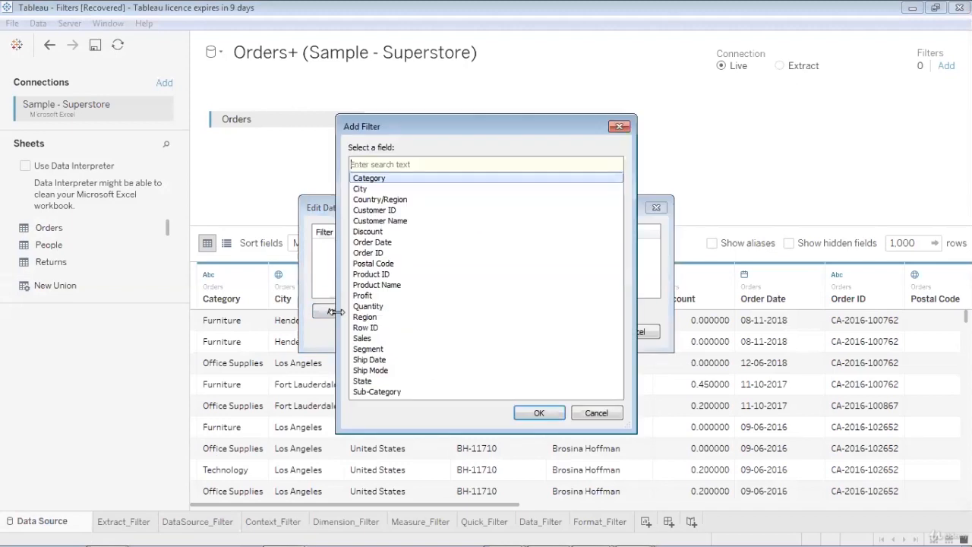
pyautogui.click(620, 126)
pyautogui.click(643, 331)
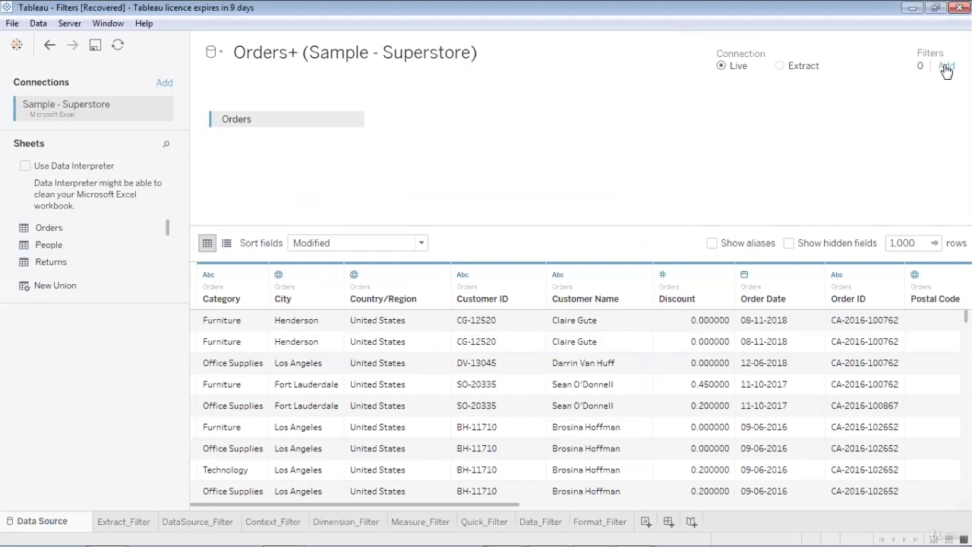
pyautogui.click(780, 66)
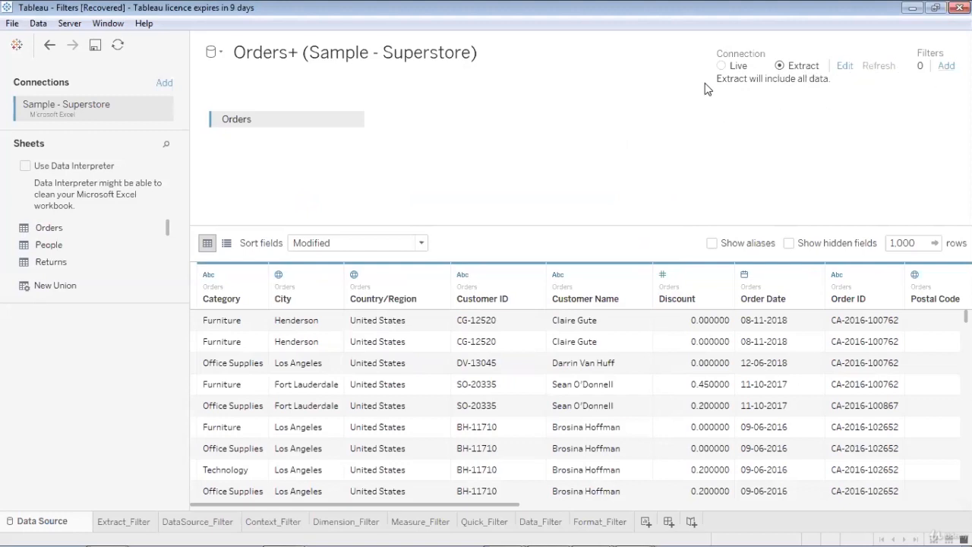
pyautogui.click(721, 66)
pyautogui.click(946, 66)
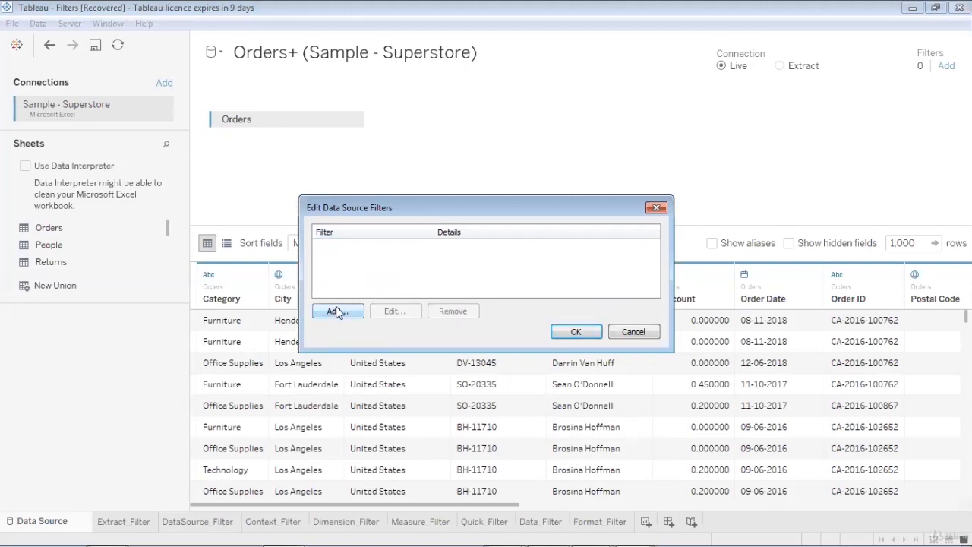
# - Filter the data source on Category, keeping only Office Supplies and Technology
pyautogui.click(338, 313)
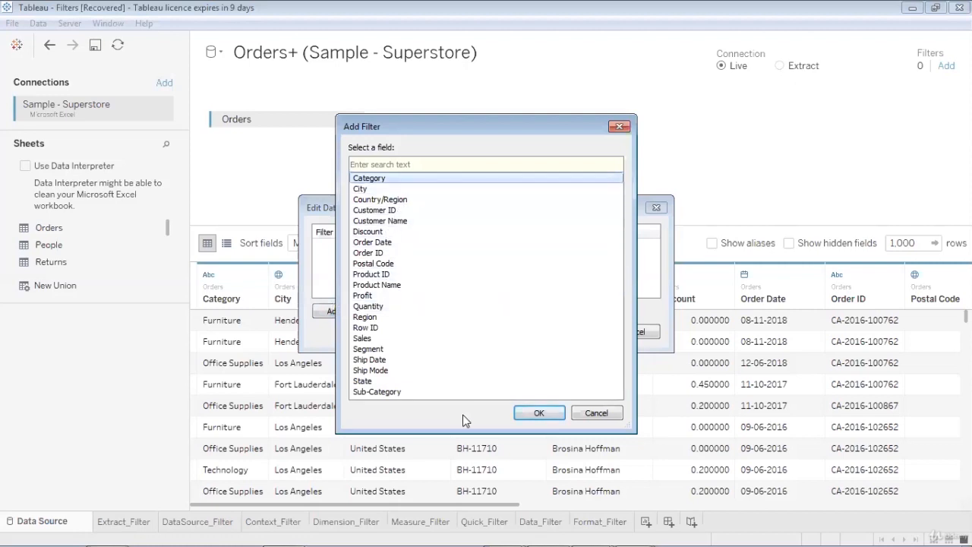
pyautogui.click(531, 415)
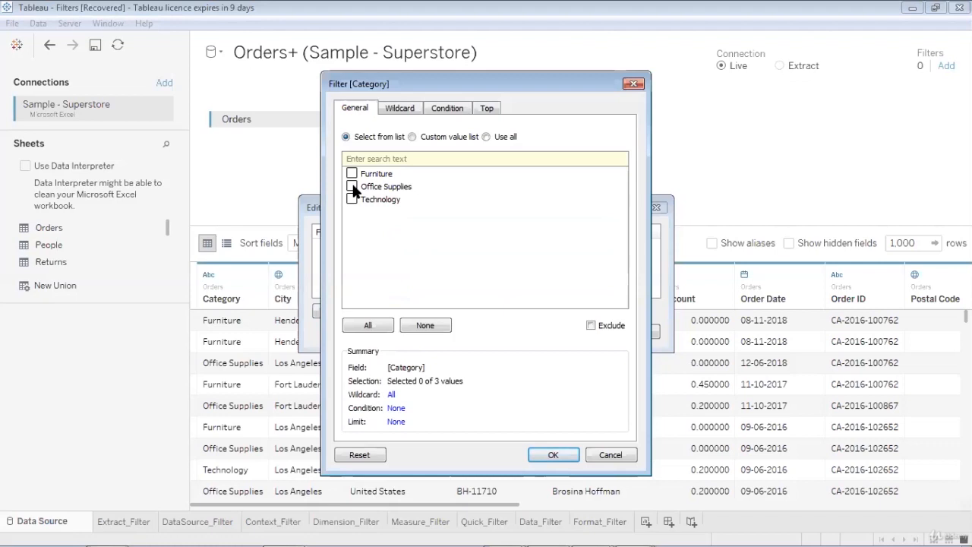
pyautogui.click(352, 187)
pyautogui.click(552, 456)
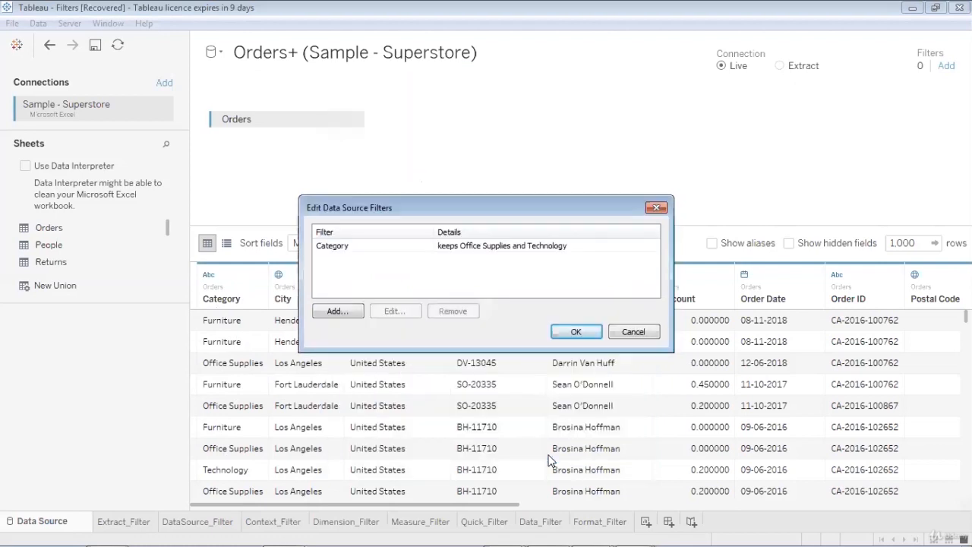
pyautogui.click(585, 335)
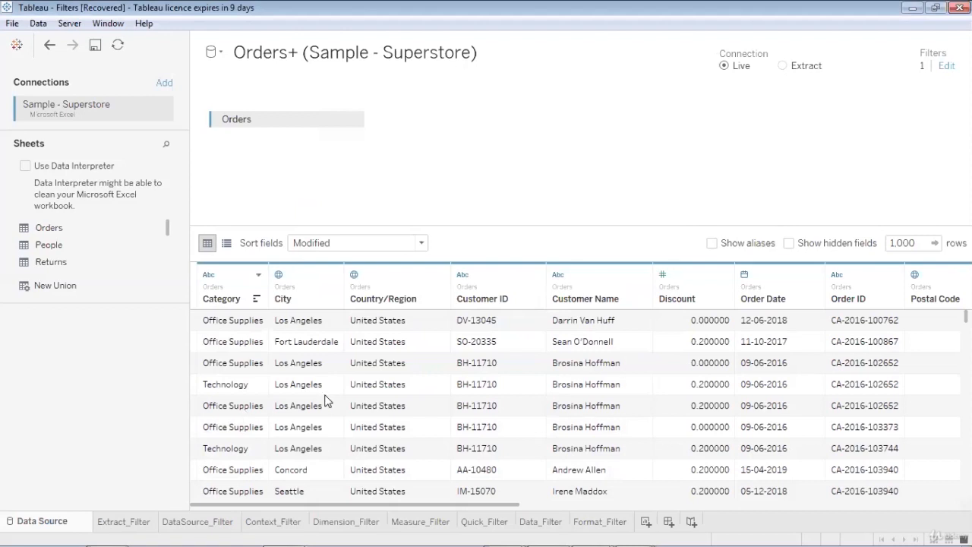
# - Verify DataSource_Filter now shows 7,873 records, then return to the data source filters editor
pyautogui.click(209, 521)
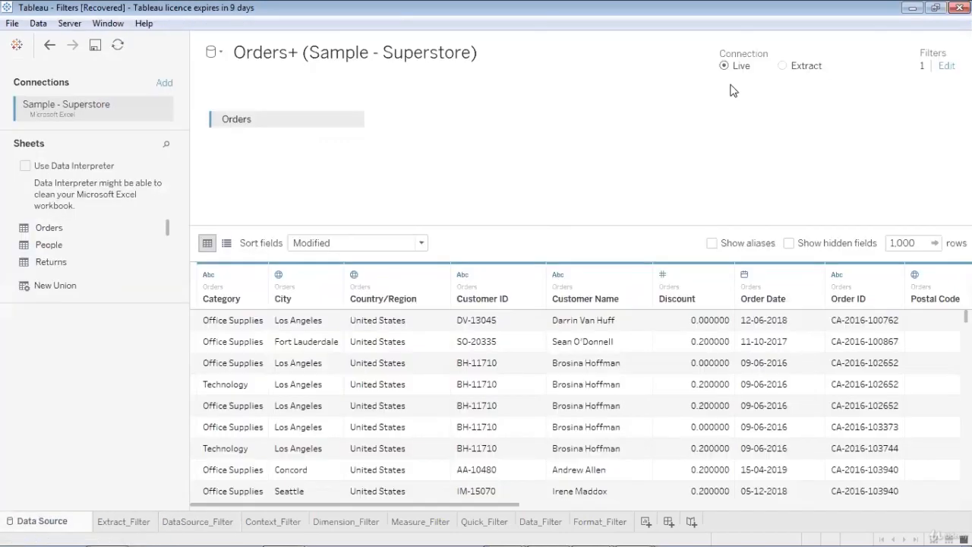
pyautogui.click(38, 521)
pyautogui.click(946, 65)
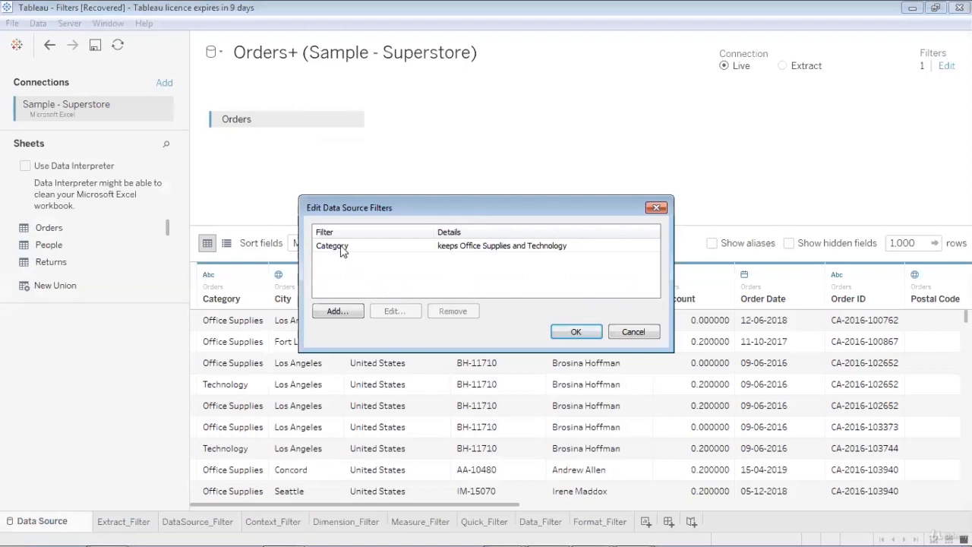
# - Add a Profit data source filter ranging 0 to 8,400 and apply both filters
pyautogui.click(338, 311)
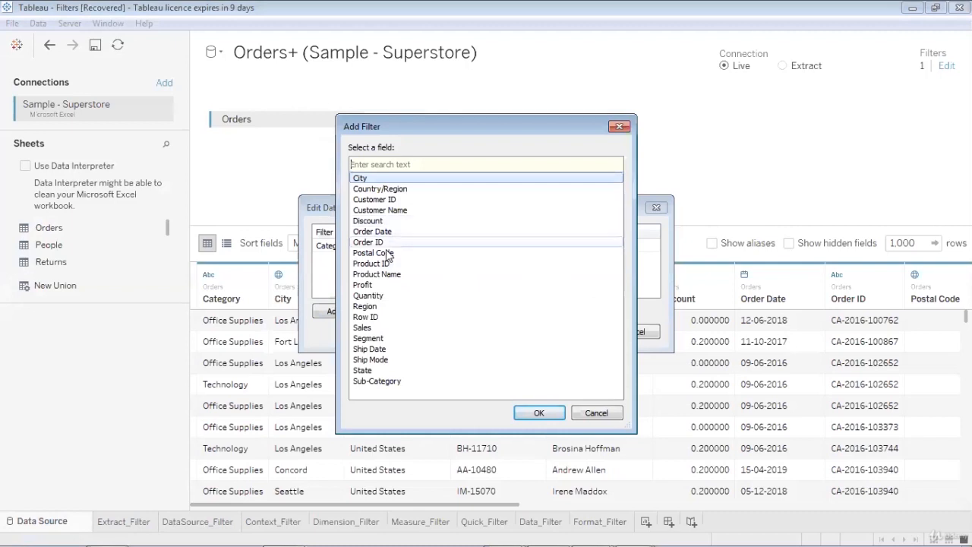
pyautogui.click(385, 285)
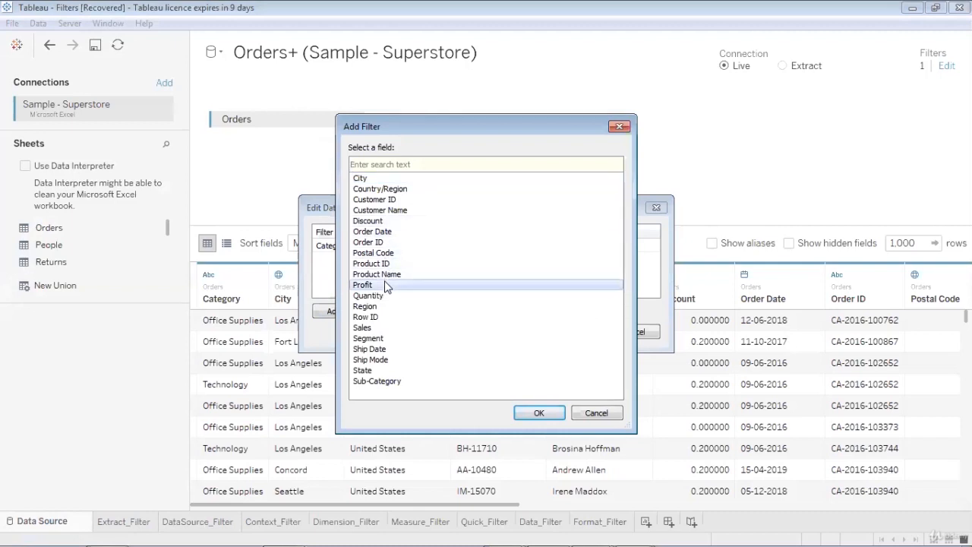
pyautogui.click(534, 414)
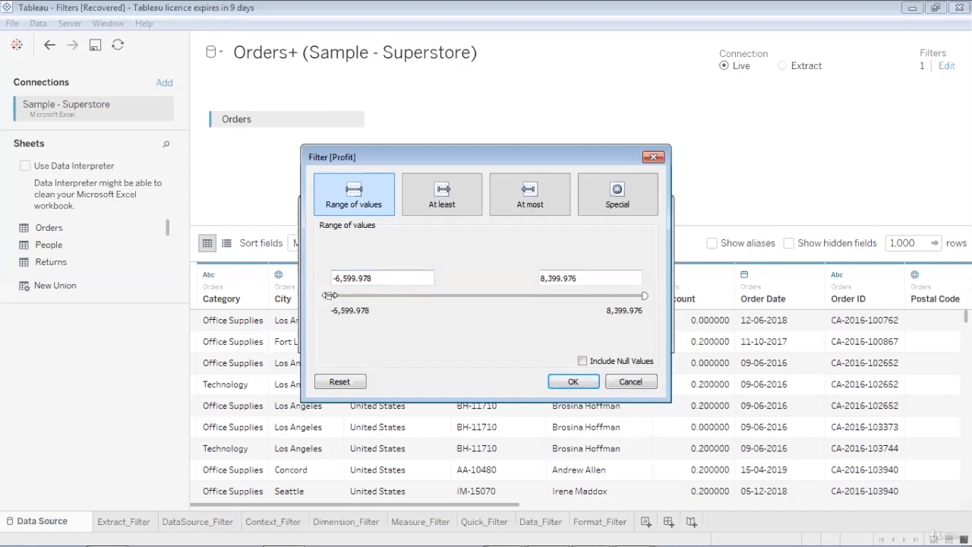
pyautogui.moveTo(329, 295); pyautogui.dragTo(428, 295)
pyautogui.click(410, 277)
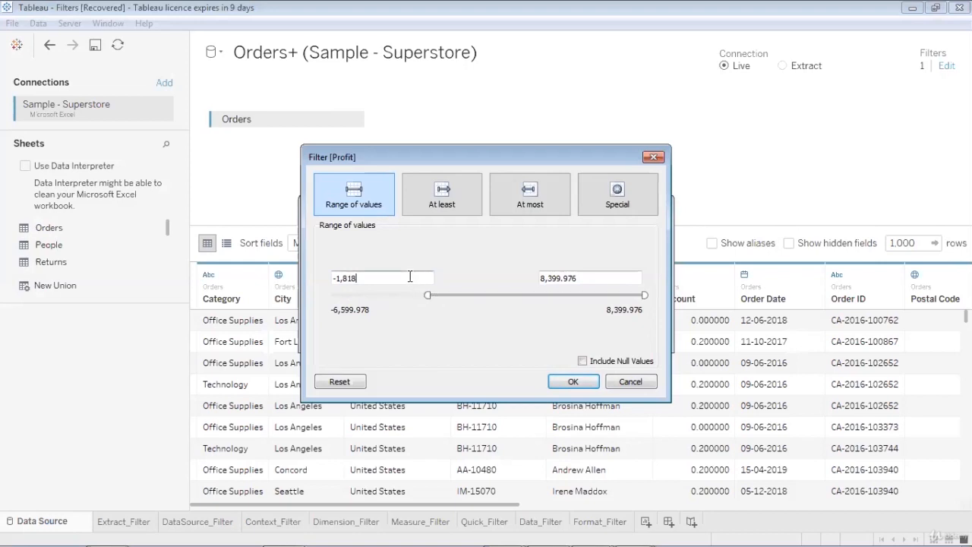
pyautogui.press('BackSpace')
pyautogui.press('BackSpace')
pyautogui.press('BackSpace')
pyautogui.press('BackSpace')
pyautogui.press('BackSpace')
pyautogui.press('BackSpace')
pyautogui.write('0')
pyautogui.click(416, 325)
pyautogui.click(560, 382)
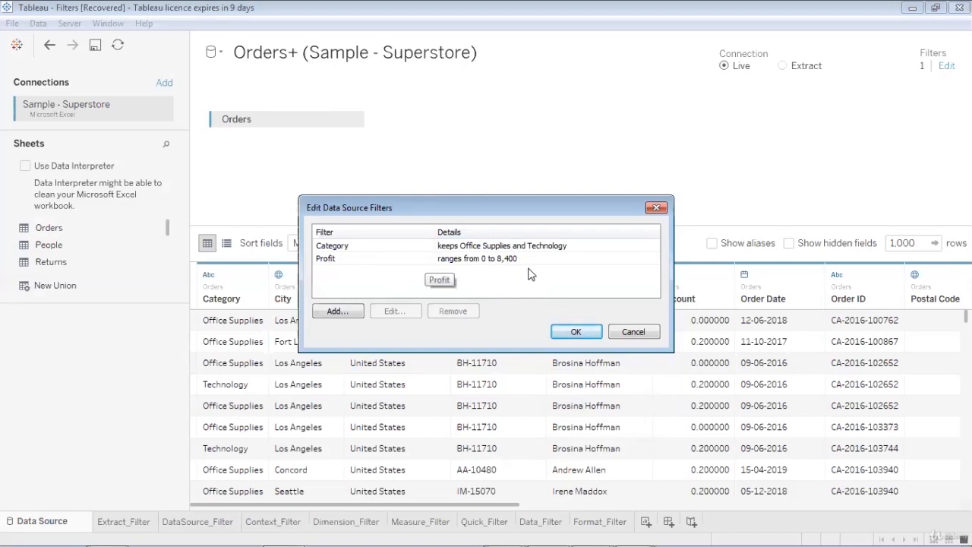
pyautogui.click(576, 333)
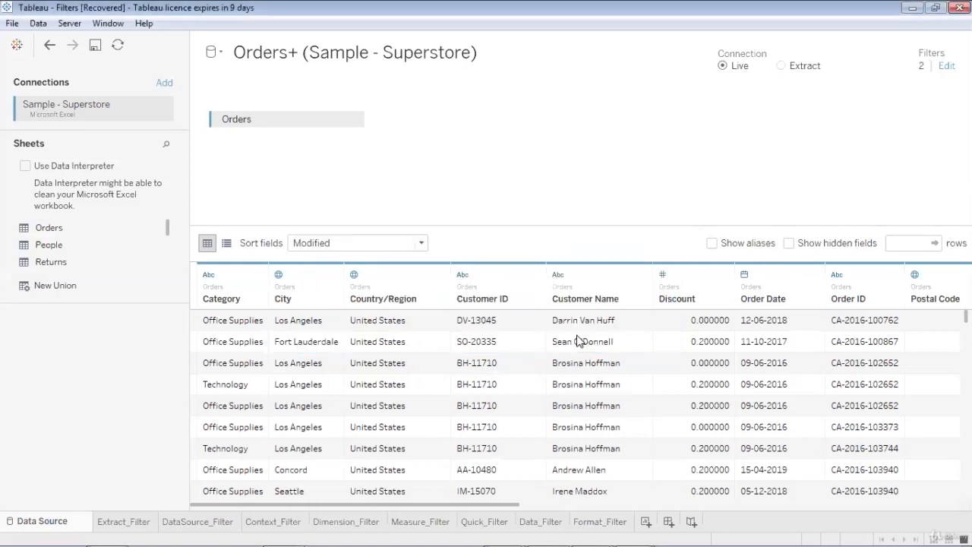
# - Check the DataSource_Filter count, then bring up the Add Filter field list from the filters editor
pyautogui.click(188, 523)
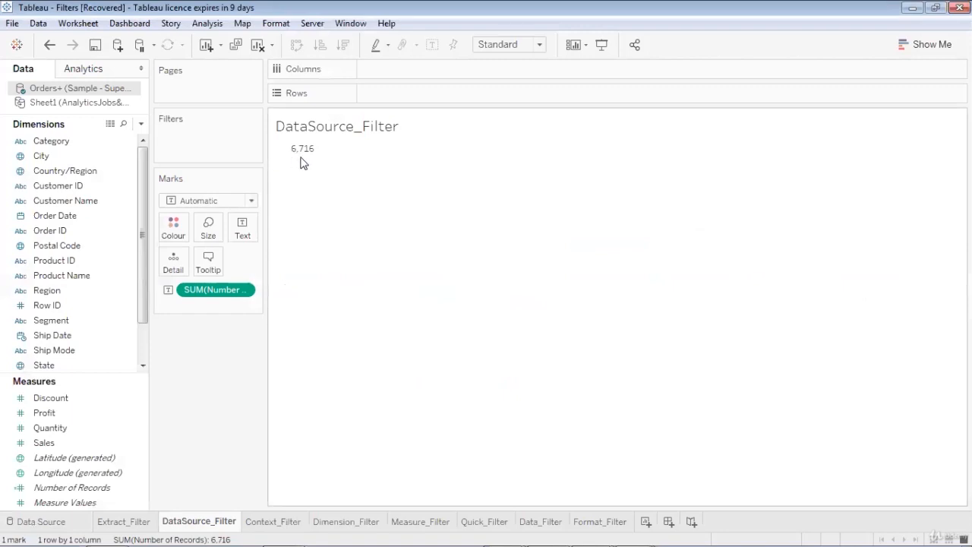
pyautogui.click(69, 523)
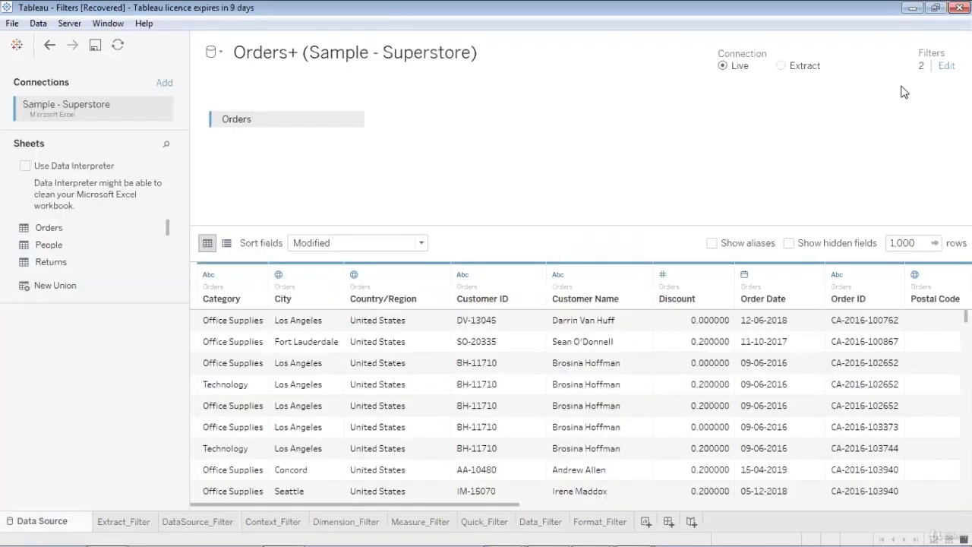
pyautogui.click(946, 66)
pyautogui.click(343, 311)
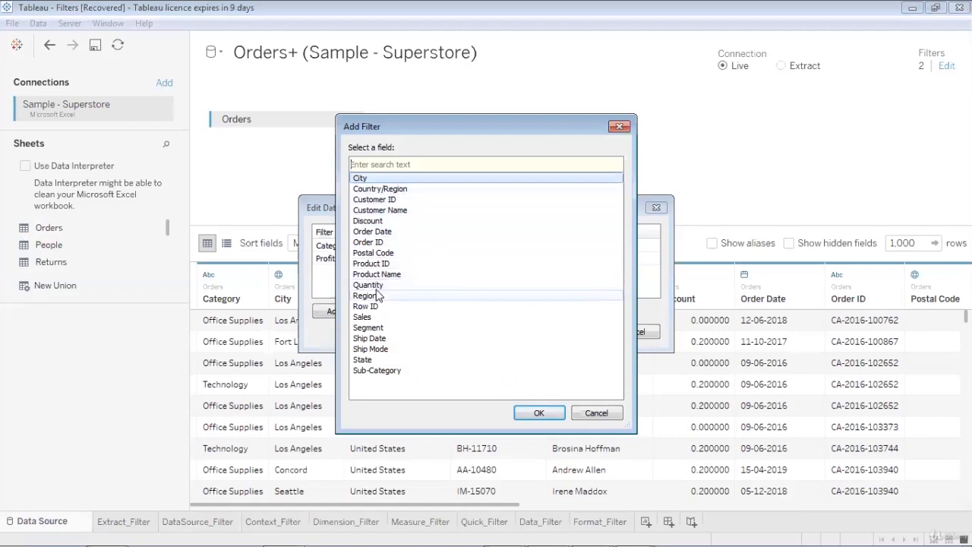
pyautogui.press('Escape')
# - Remove the existing Category data source filter and begin a new Category filter
pyautogui.click(425, 246)
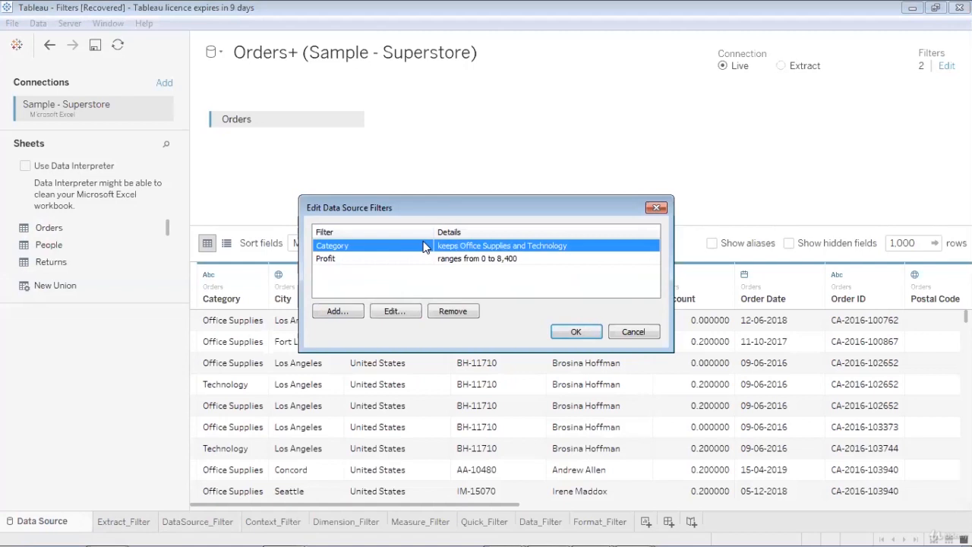
pyautogui.click(444, 313)
pyautogui.click(339, 311)
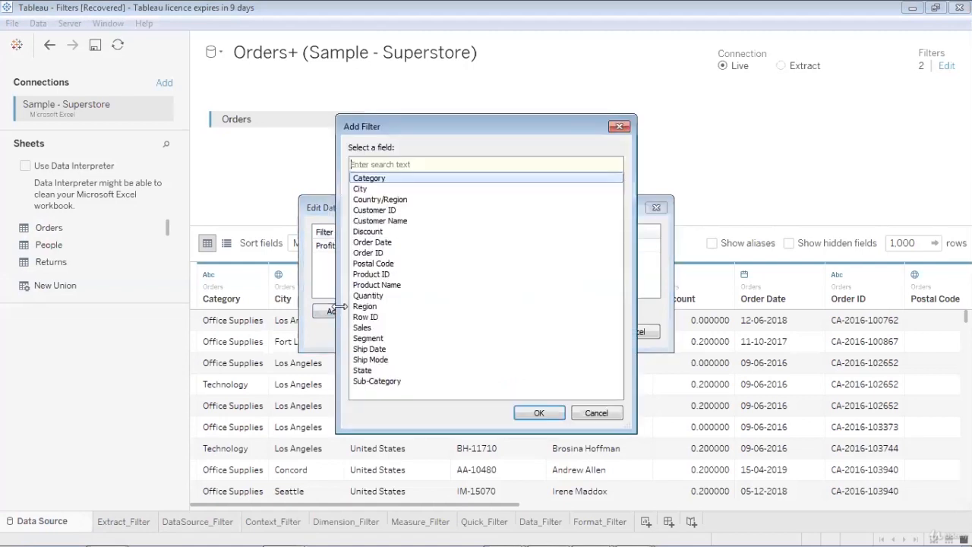
pyautogui.click(537, 414)
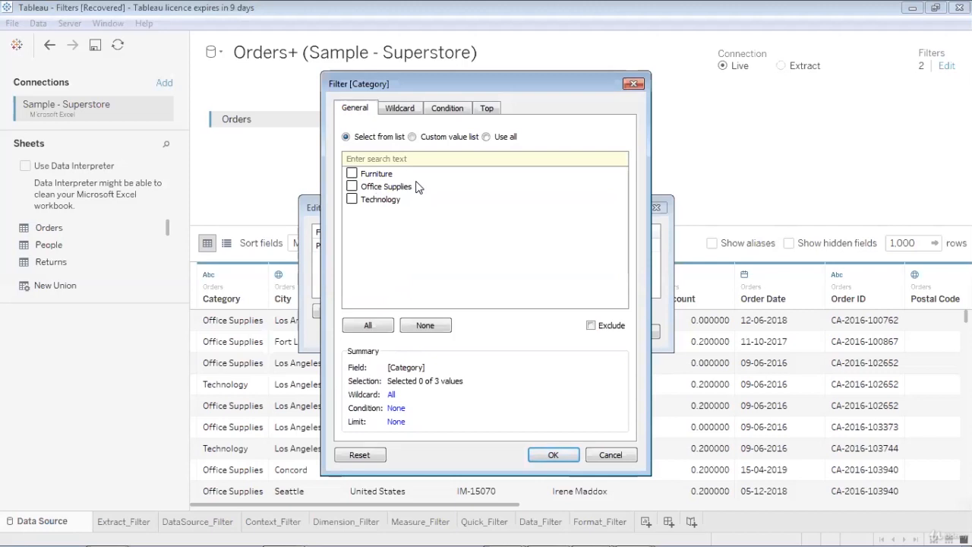
# - Set a Wildcard match containing 'Seattle', toggling Exclude on and back off
pyautogui.click(389, 110)
pyautogui.click(388, 143)
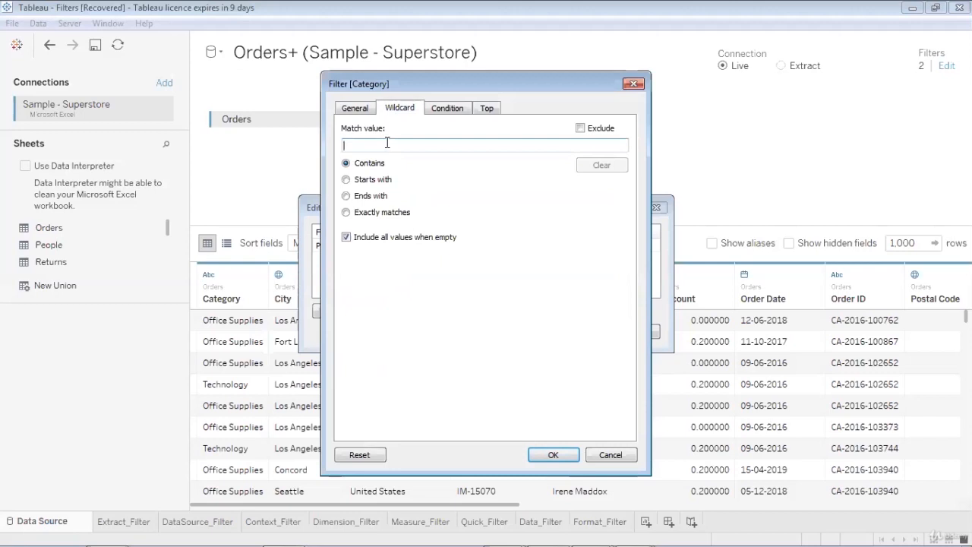
pyautogui.write('Seatt')
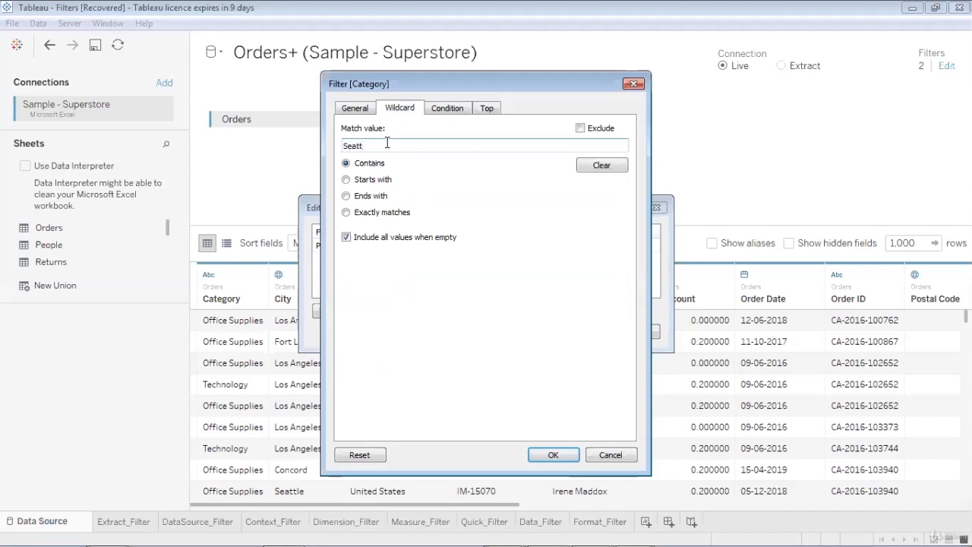
pyautogui.write('le')
pyautogui.click(581, 128)
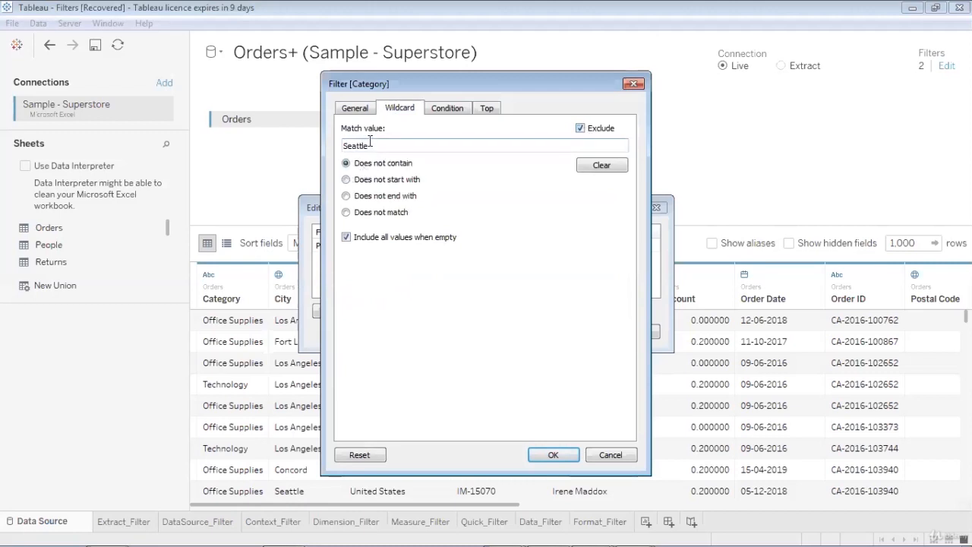
pyautogui.click(580, 128)
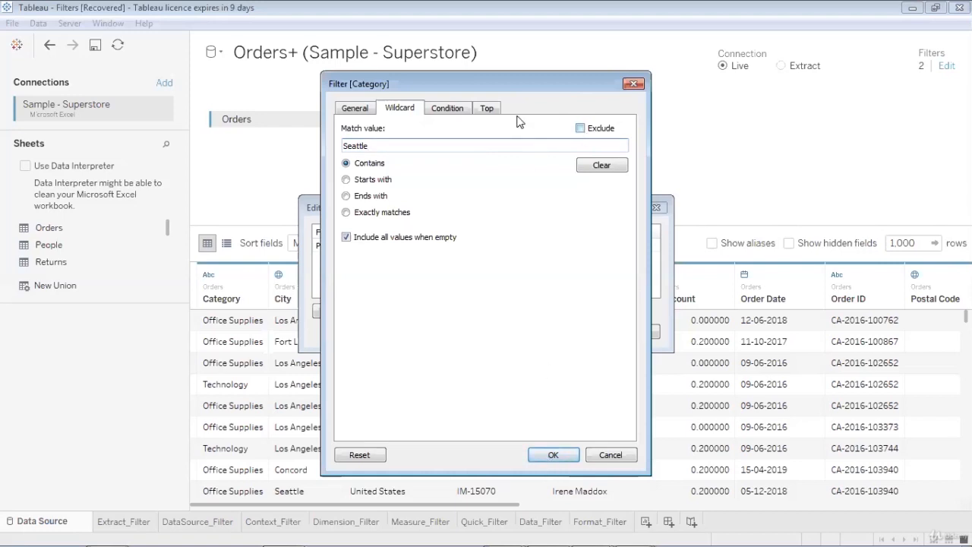
# - Clear the Seattle wildcard and base a field condition on Sales
pyautogui.click(587, 167)
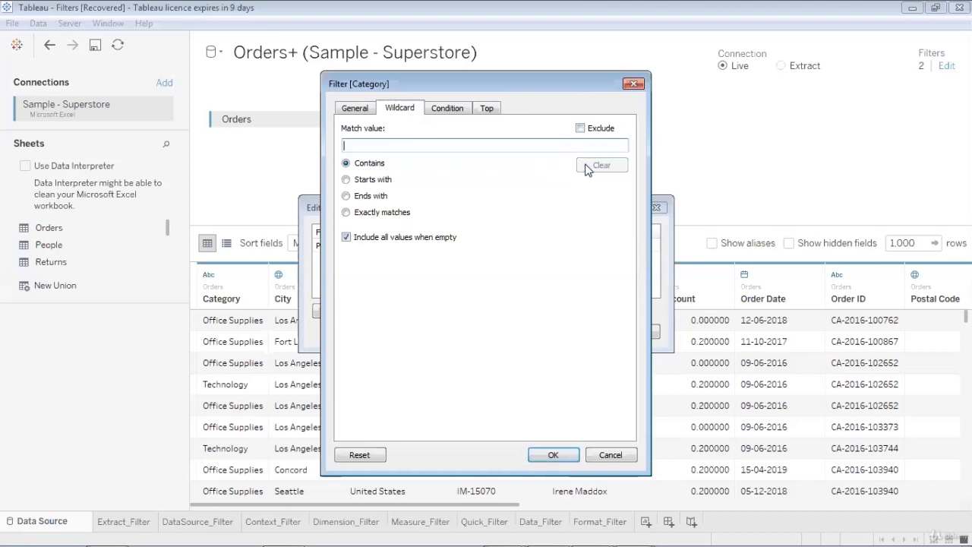
pyautogui.click(439, 110)
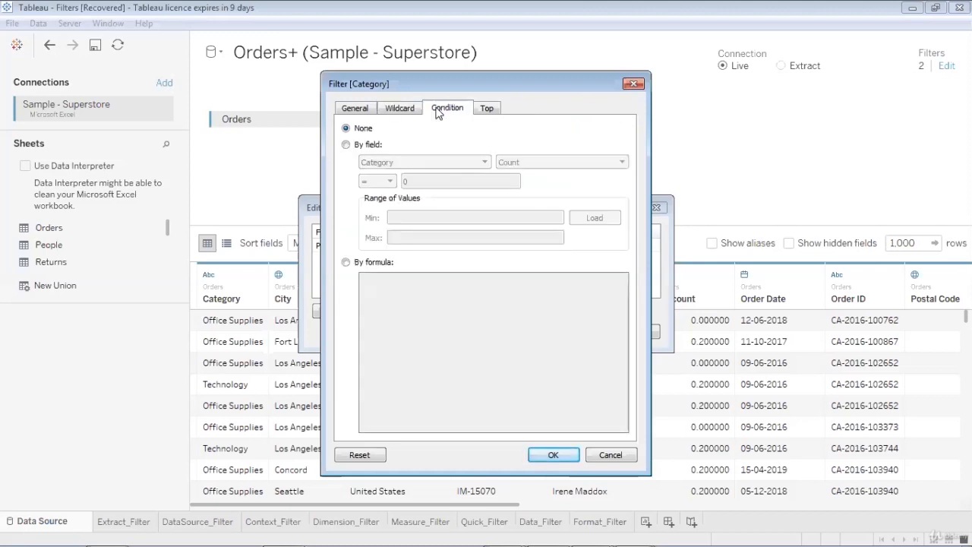
pyautogui.click(346, 144)
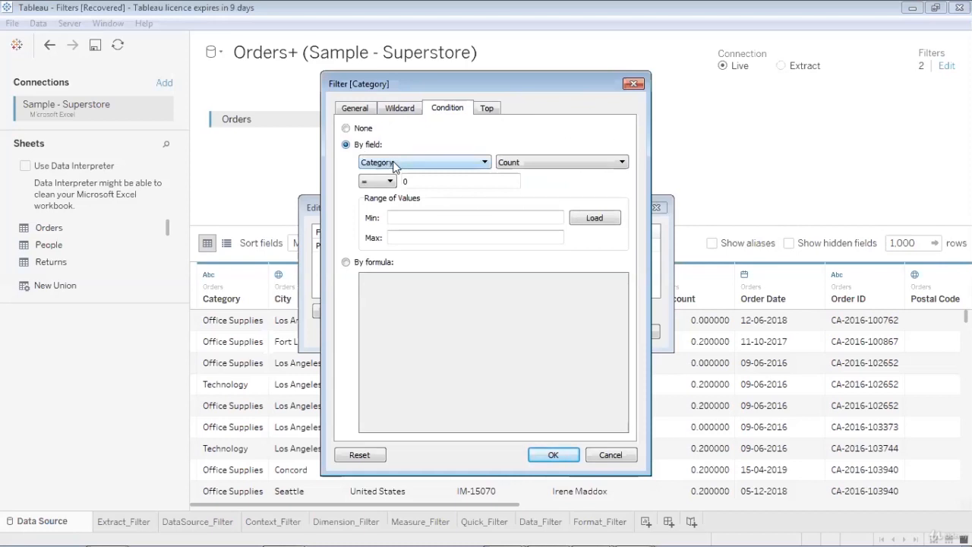
pyautogui.click(394, 164)
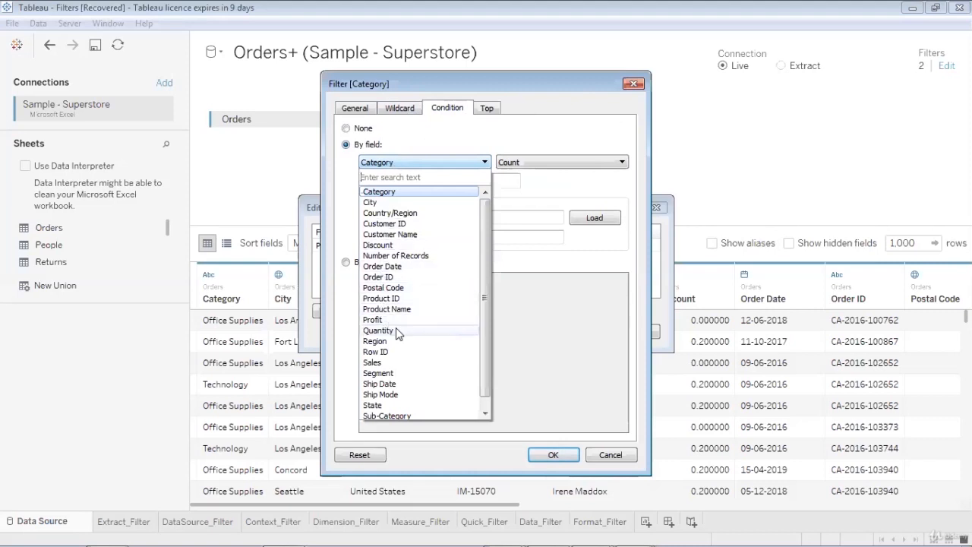
pyautogui.click(433, 364)
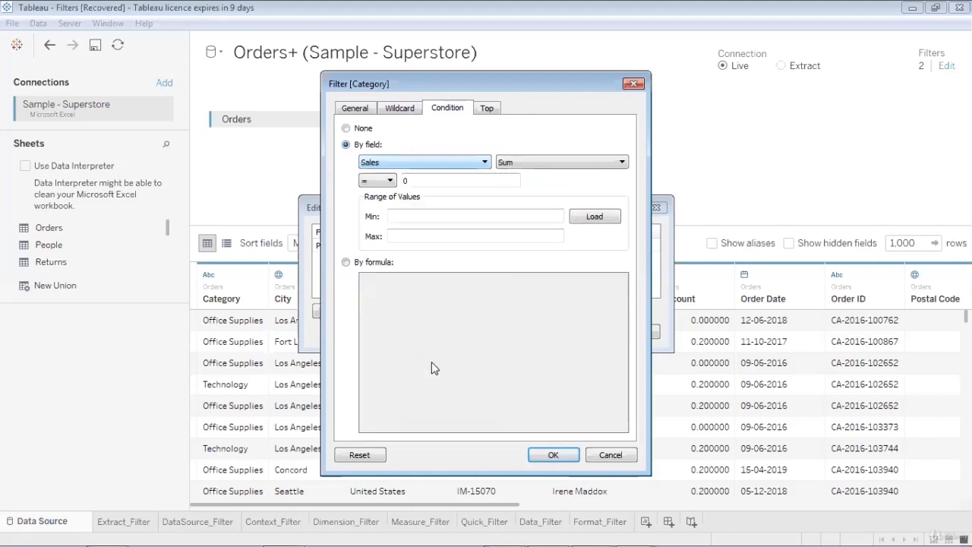
# - Set the condition to Sum of Sales > 10000, load the range, then switch the condition to None
pyautogui.doubleClick(409, 177)
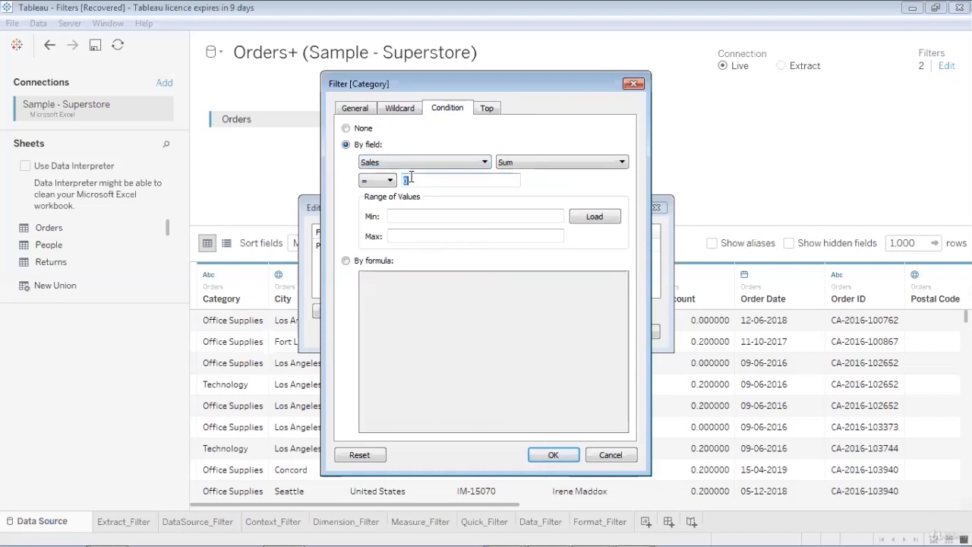
pyautogui.click(377, 180)
pyautogui.click(372, 231)
pyautogui.click(414, 180)
pyautogui.press('BackSpace')
pyautogui.write('10000')
pyautogui.click(588, 218)
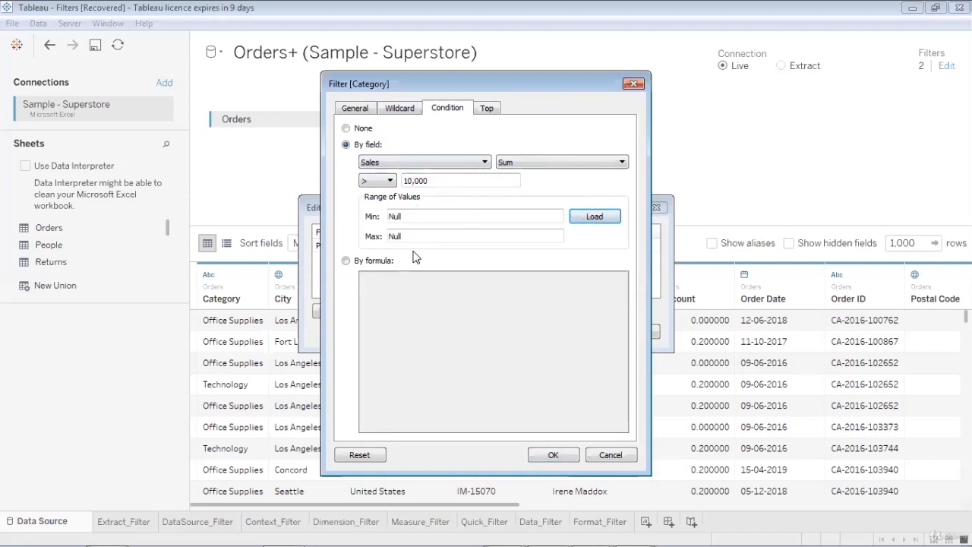
pyautogui.click(430, 180)
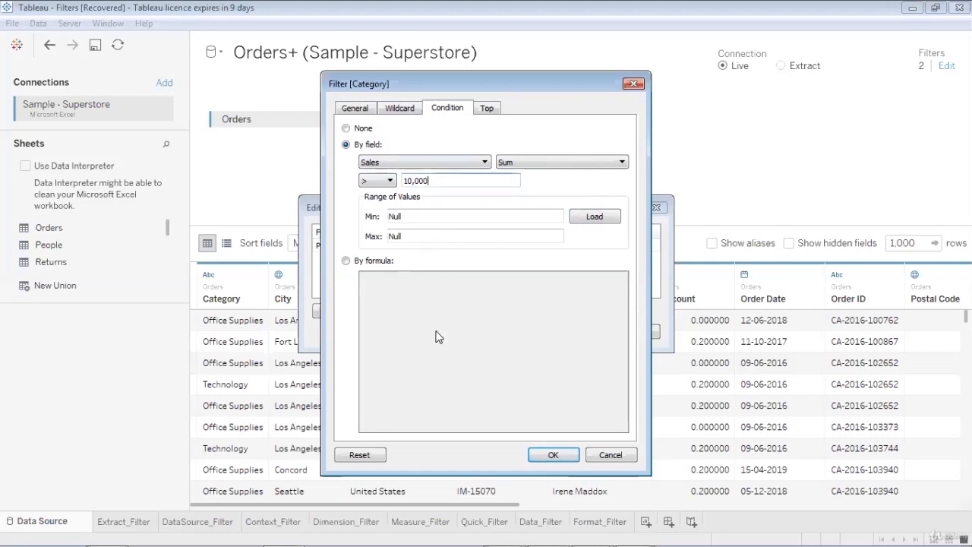
pyautogui.click(346, 129)
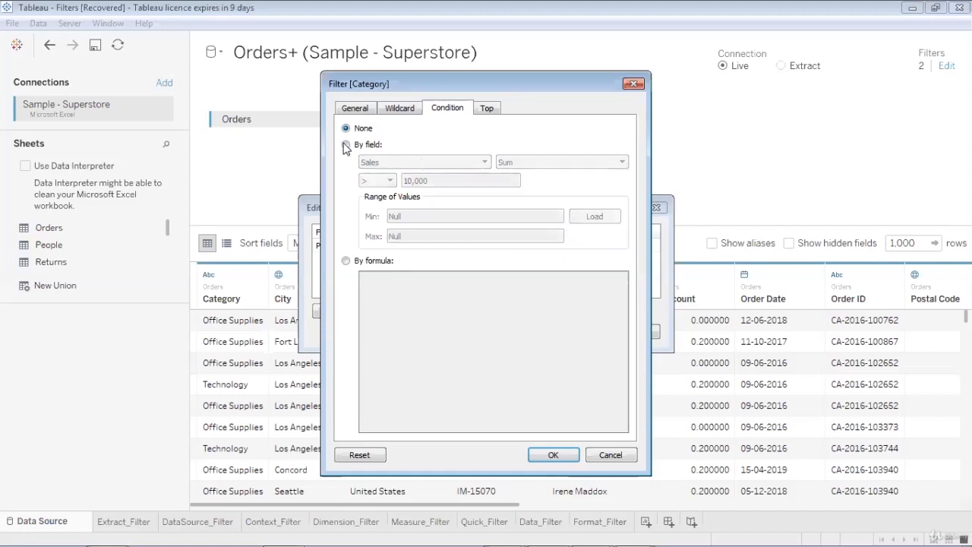
# - Turn the field condition back on and base it on Profit
pyautogui.click(345, 145)
pyautogui.click(385, 163)
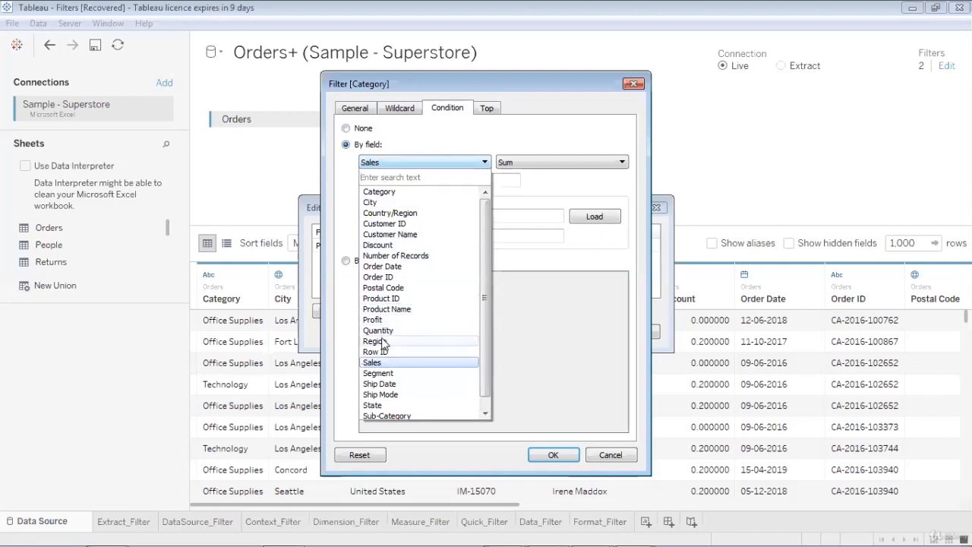
pyautogui.click(375, 341)
pyautogui.click(403, 163)
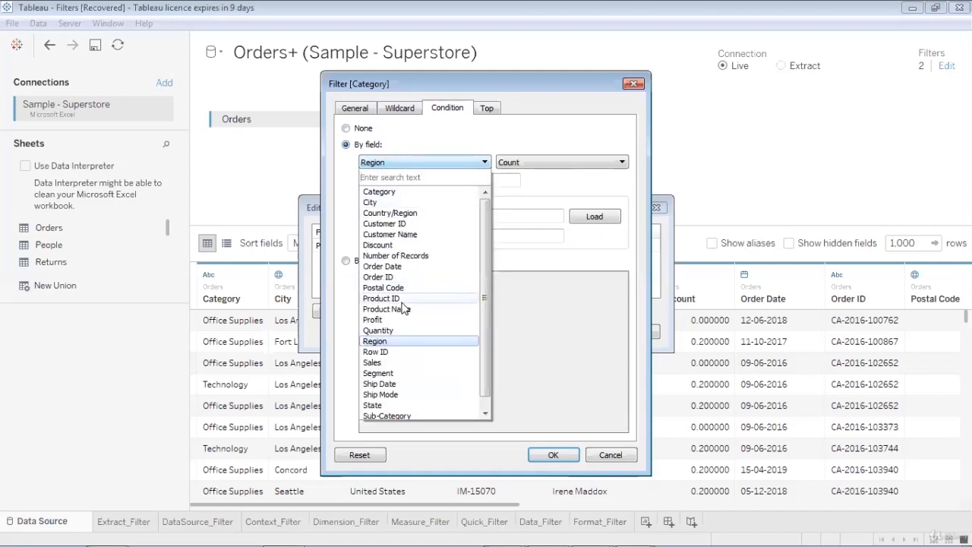
pyautogui.click(400, 320)
# - Enter 1000 as the Profit condition value, load the range, then erase it and reset
pyautogui.click(407, 180)
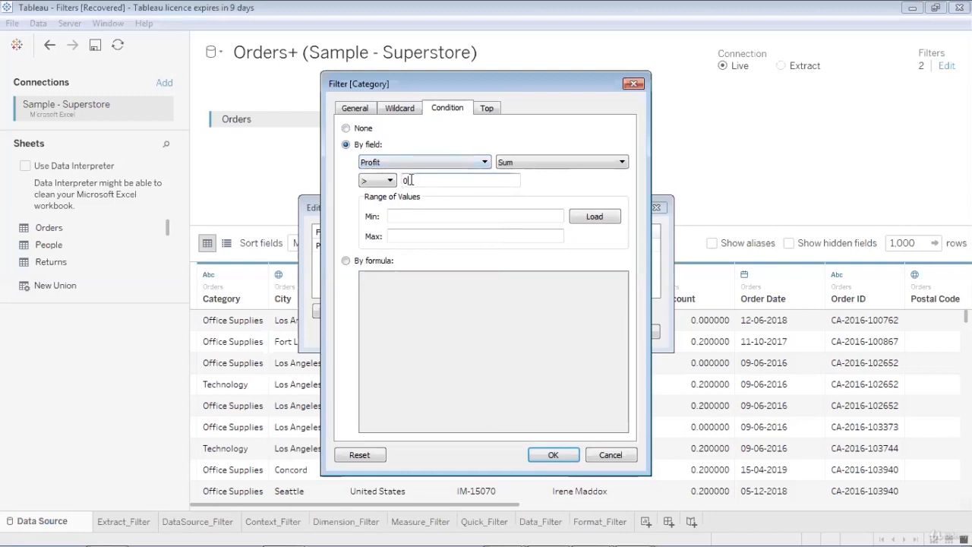
pyautogui.press('BackSpace')
pyautogui.write('1000')
pyautogui.click(579, 216)
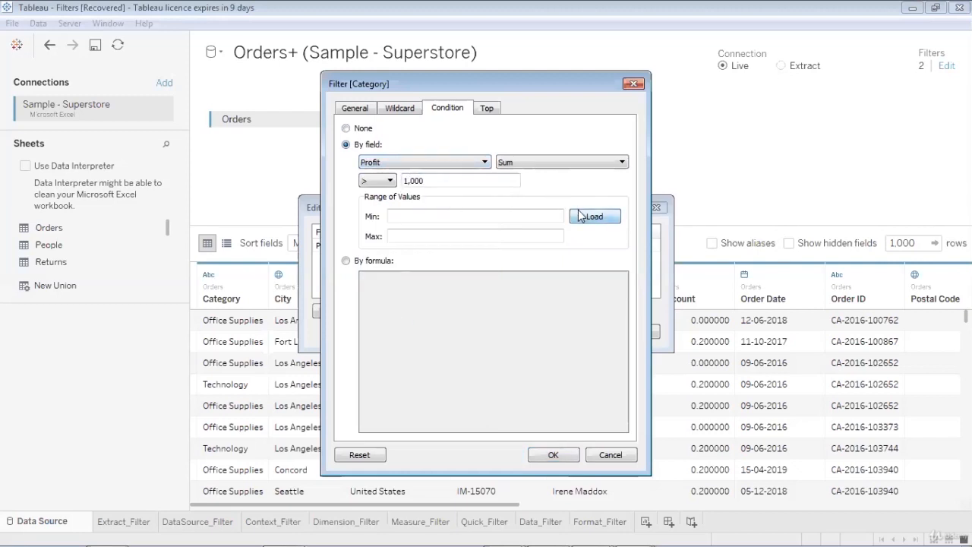
pyautogui.click(461, 179)
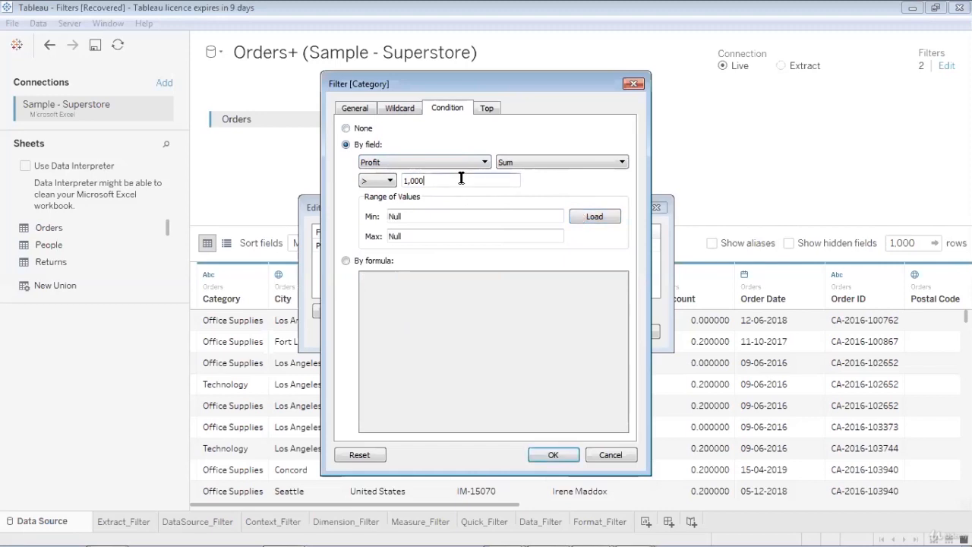
pyautogui.press('BackSpace')
pyautogui.press('BackSpace')
pyautogui.press('BackSpace')
pyautogui.press('BackSpace')
pyautogui.press('BackSpace')
pyautogui.click(363, 455)
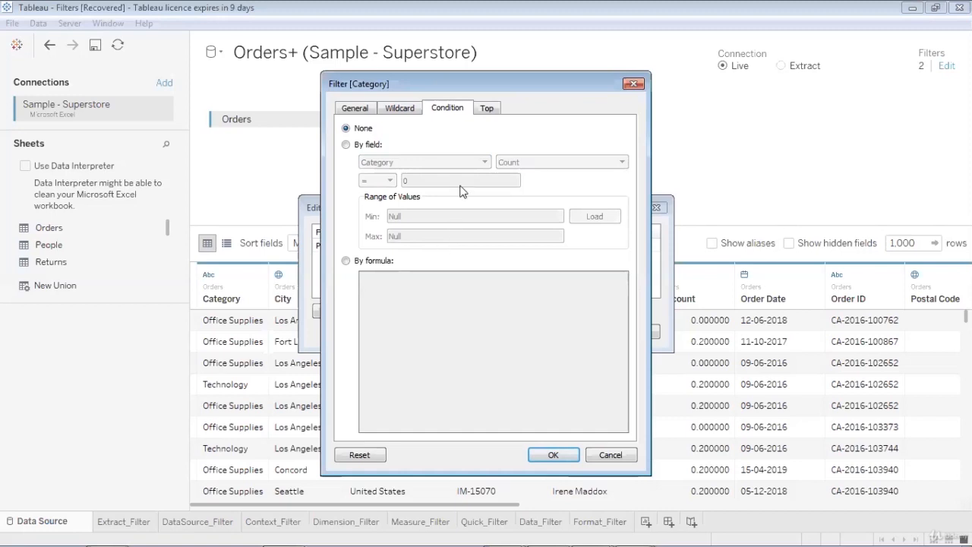
# - On the Top tab, keep the top 100 categories by Sum of Sales and confirm
pyautogui.click(486, 109)
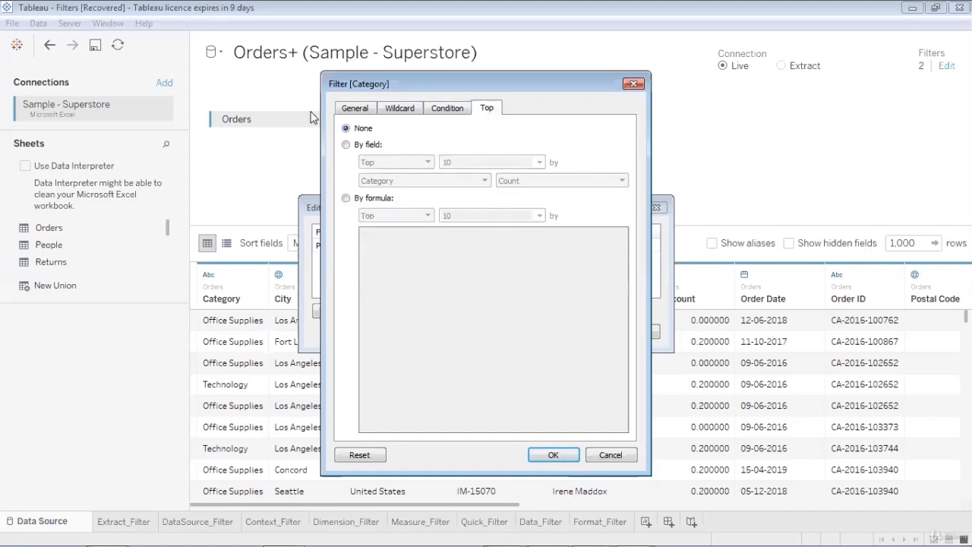
pyautogui.click(346, 145)
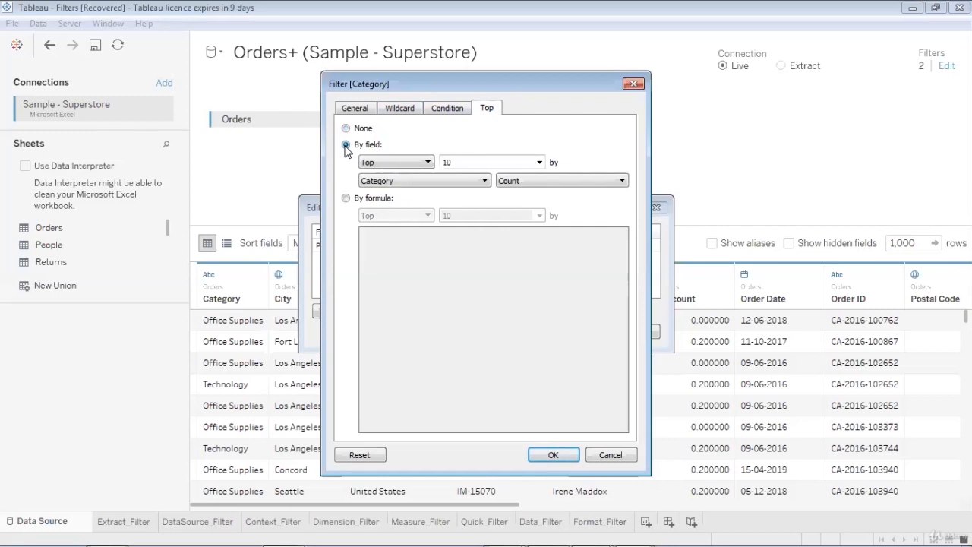
pyautogui.click(391, 163)
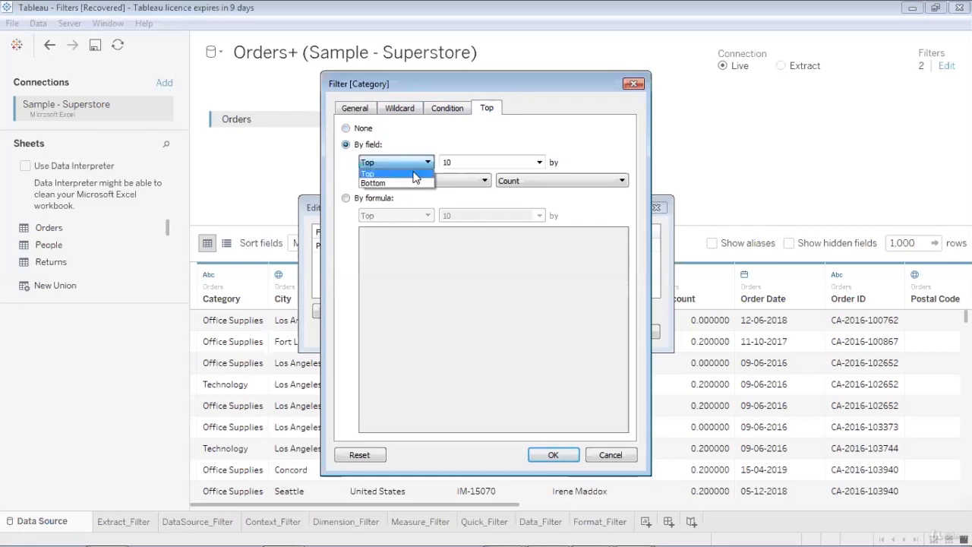
pyautogui.click(453, 162)
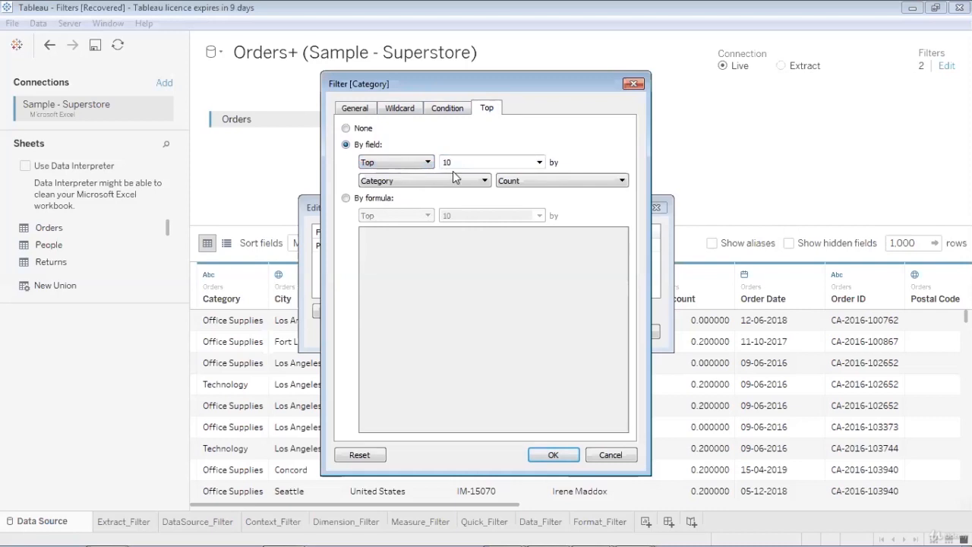
pyautogui.write('0')
pyautogui.click(448, 183)
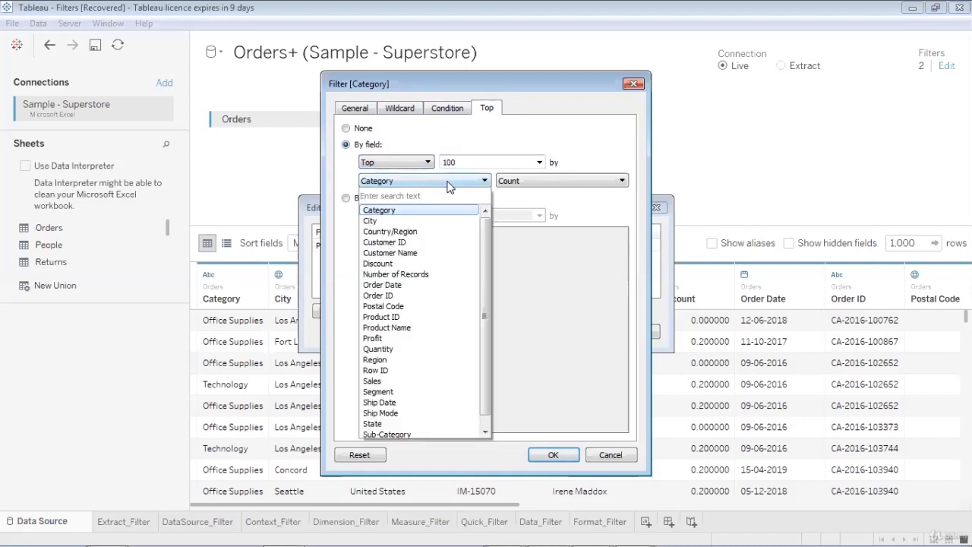
pyautogui.click(448, 183)
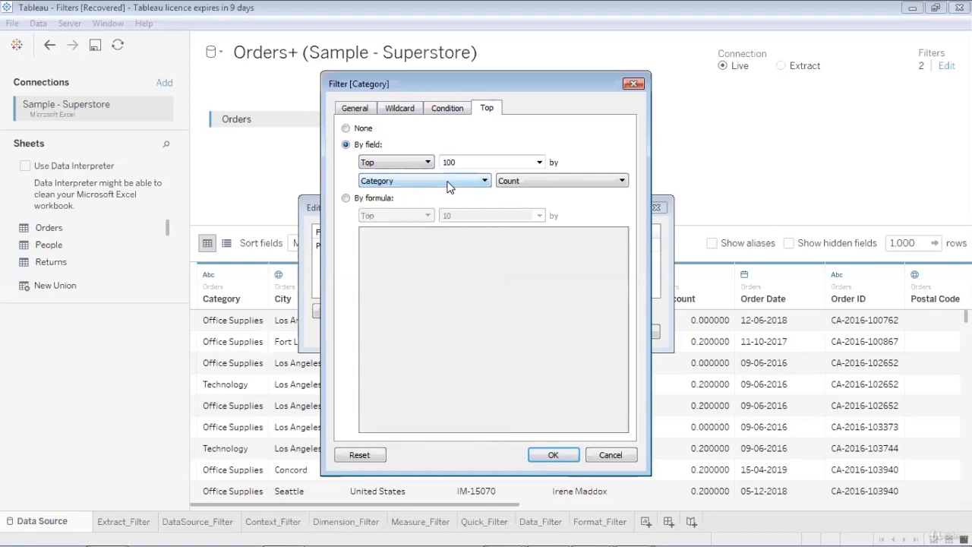
pyautogui.click(448, 184)
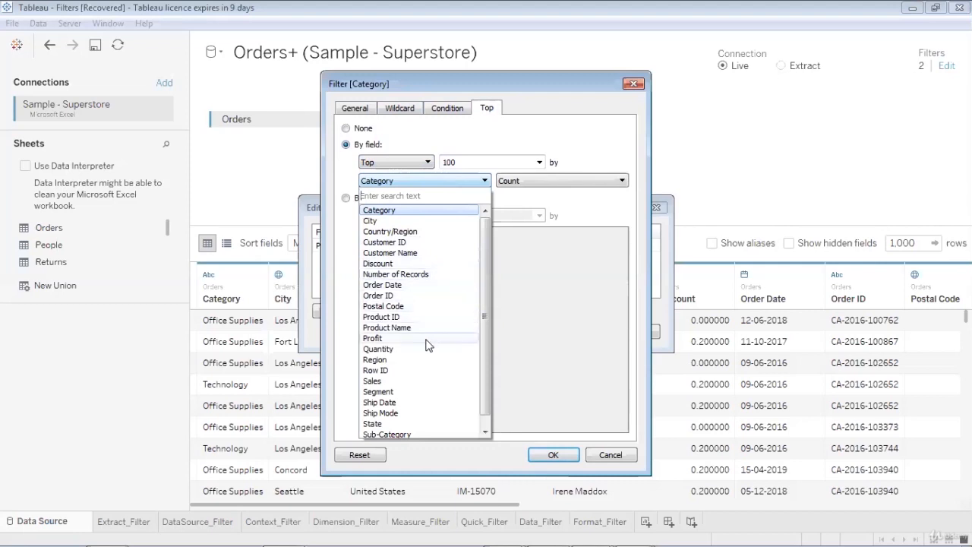
pyautogui.click(409, 381)
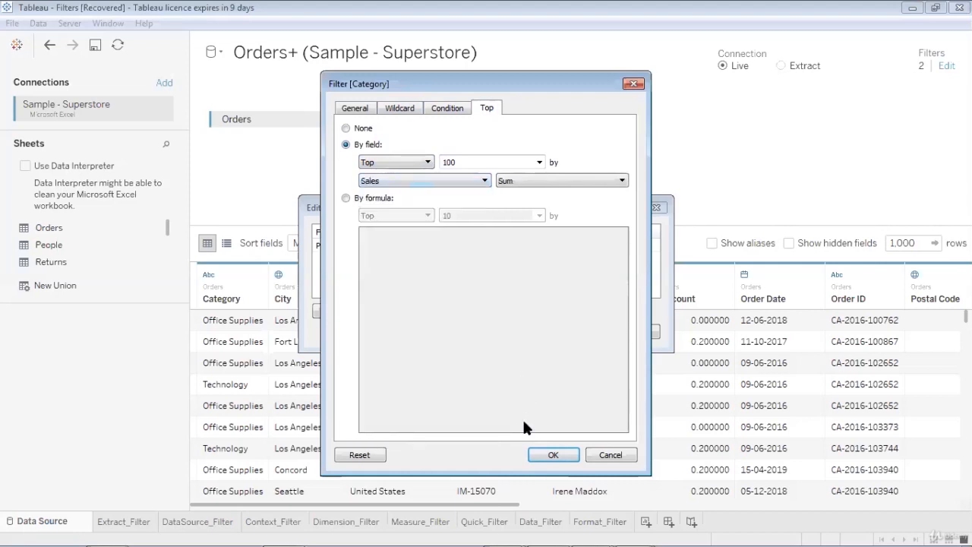
pyautogui.click(551, 455)
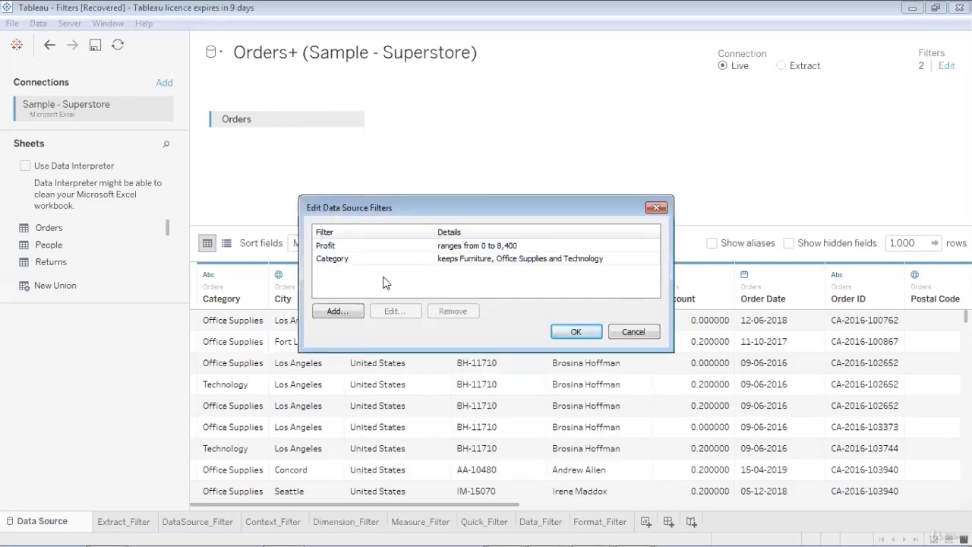
# - Reopen the Category filter, reset its value selection, and review its Condition and Top settings
pyautogui.click(466, 247)
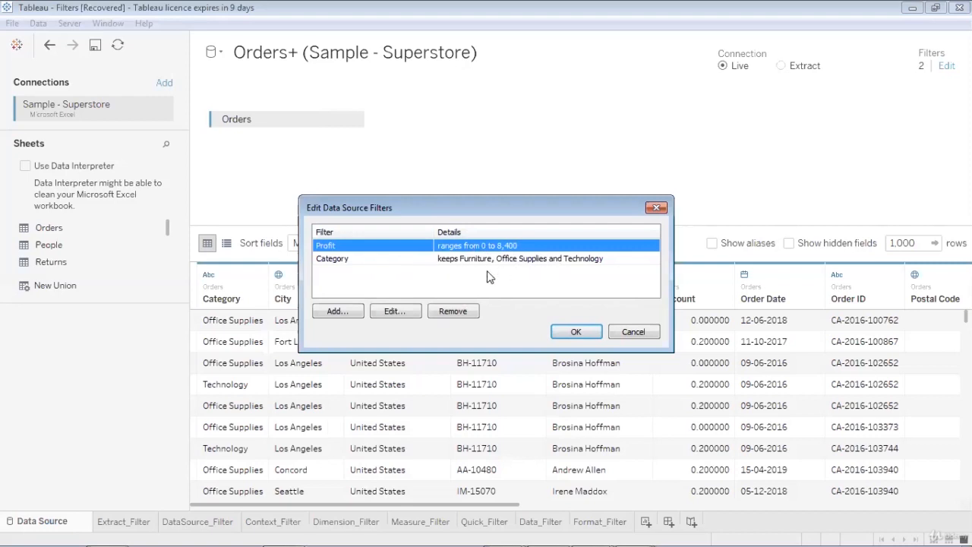
pyautogui.click(387, 261)
pyautogui.click(396, 311)
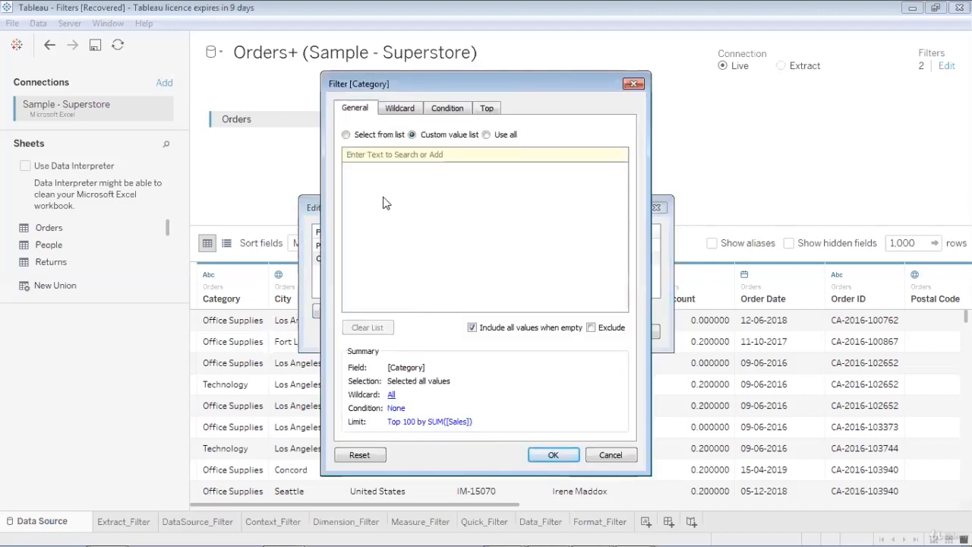
pyautogui.click(346, 134)
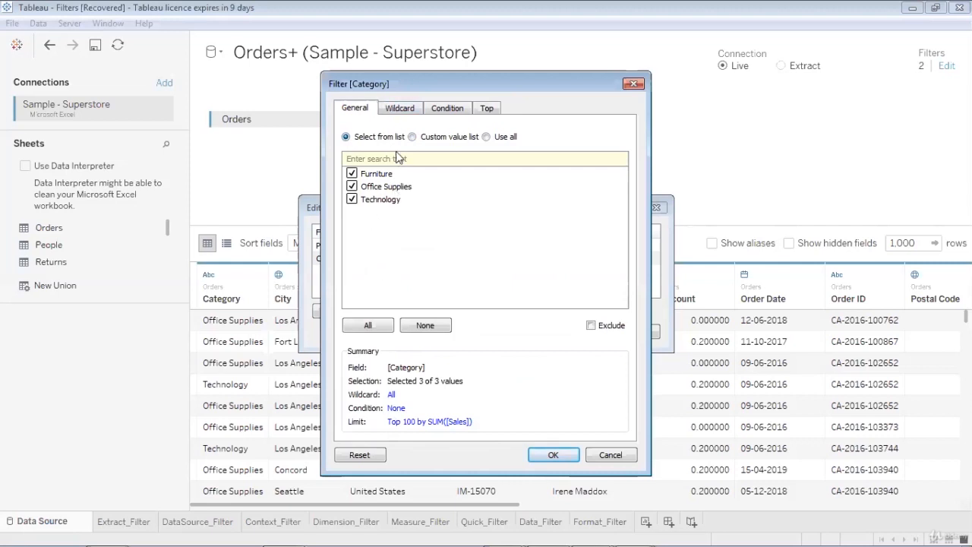
pyautogui.click(362, 454)
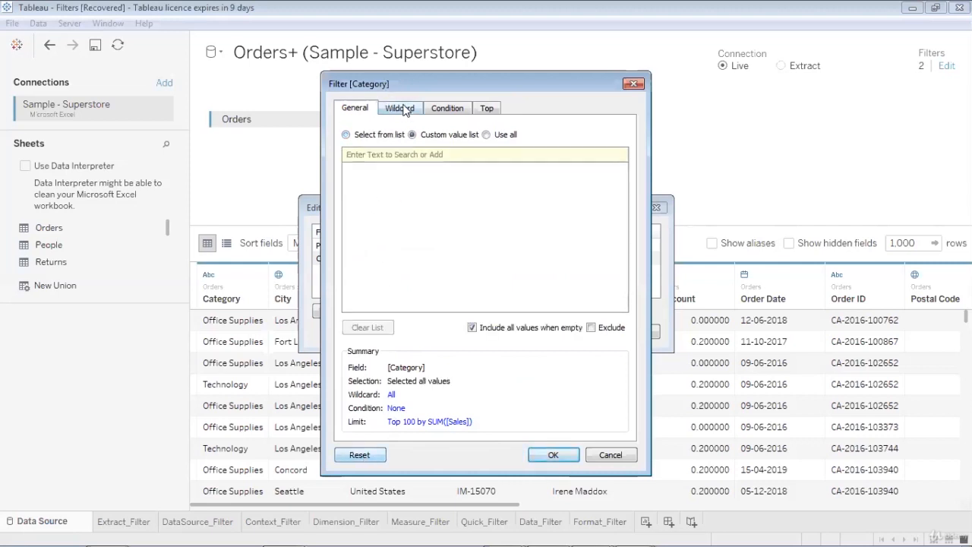
pyautogui.click(458, 111)
pyautogui.click(486, 109)
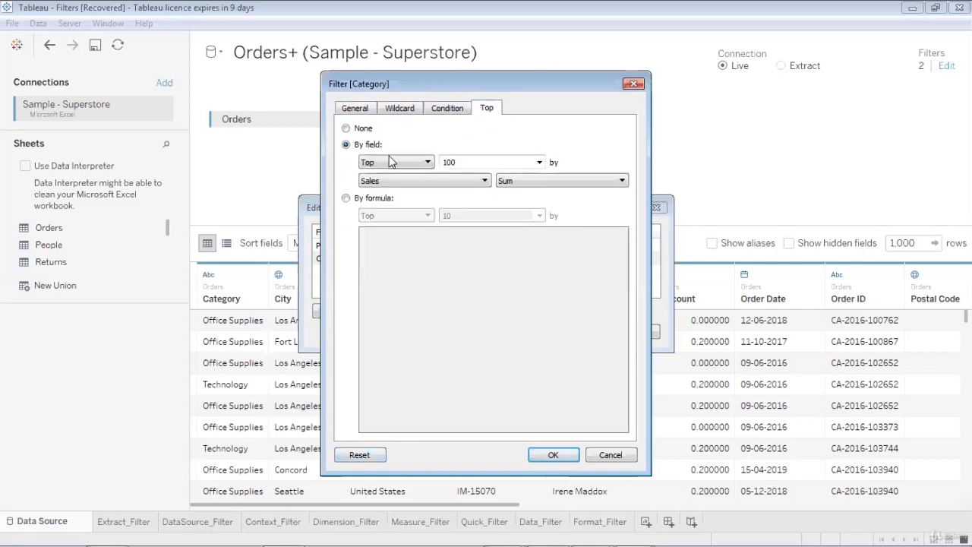
pyautogui.click(351, 110)
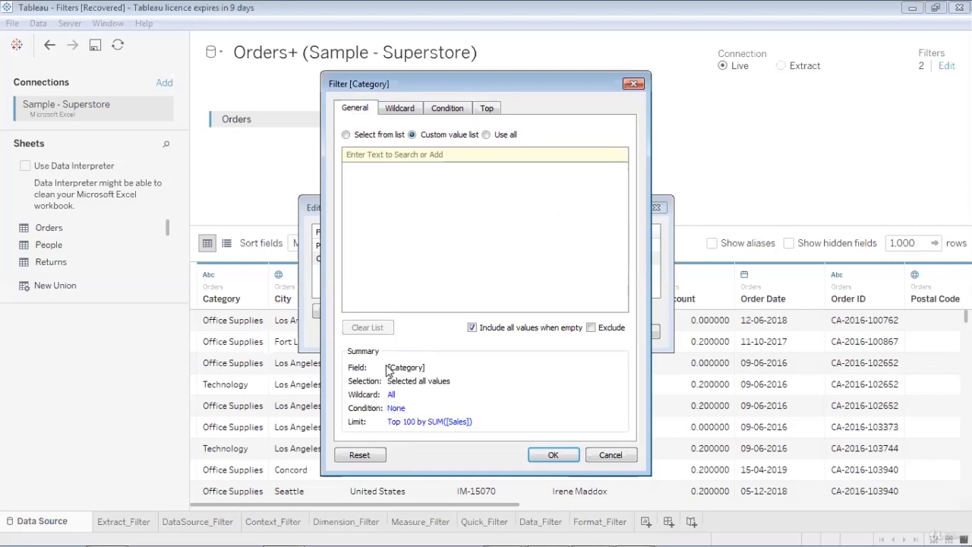
# - Confirm the Category filter with Select from list and apply the data source filters
pyautogui.click(349, 135)
pyautogui.click(540, 455)
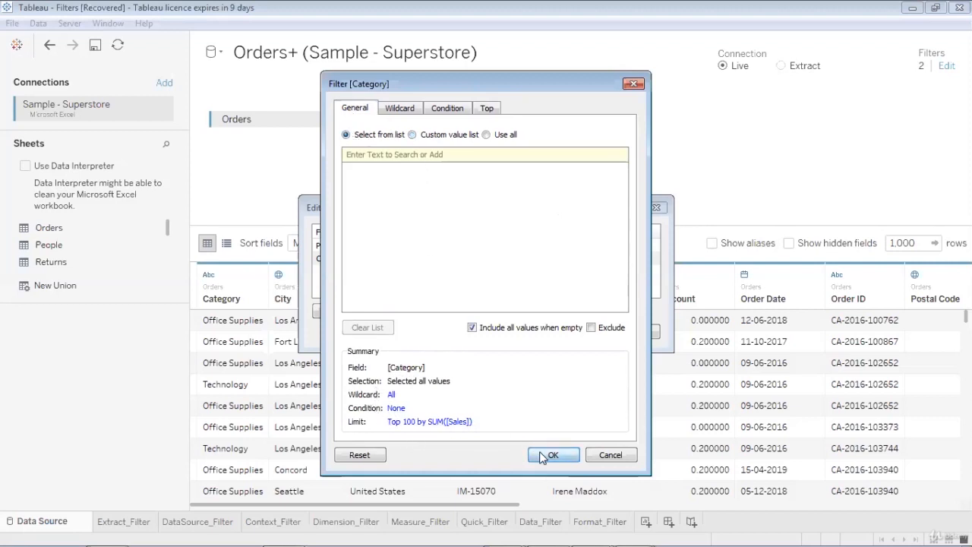
pyautogui.click(530, 291)
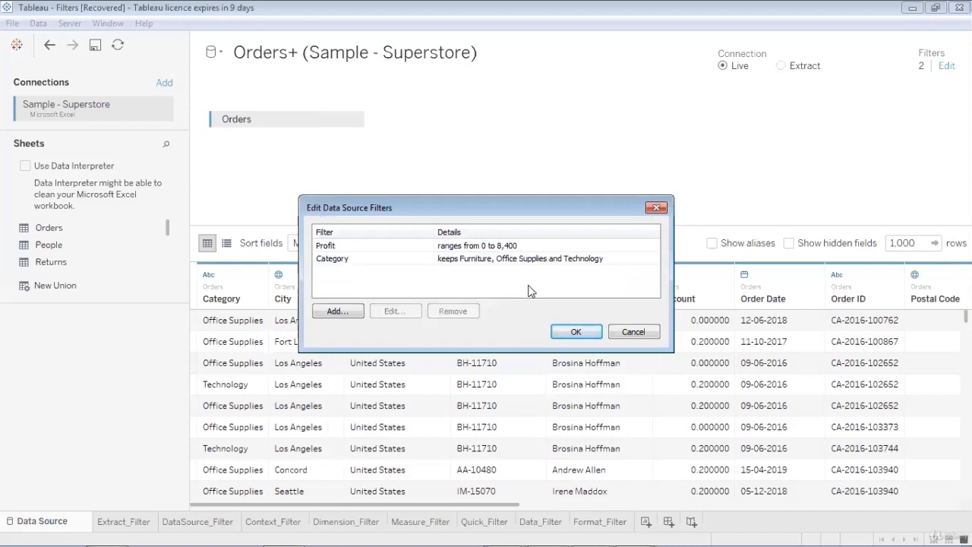
pyautogui.press('Return')
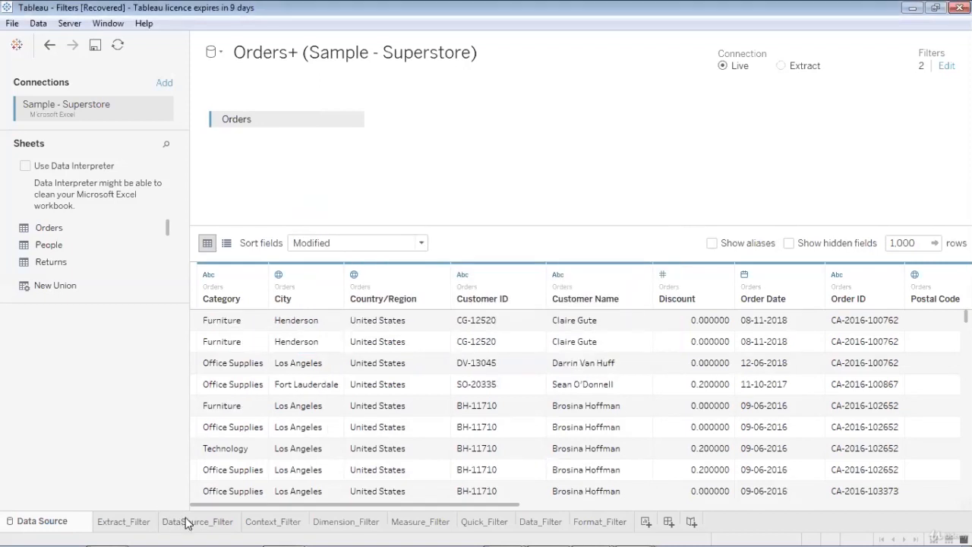
pyautogui.click(186, 521)
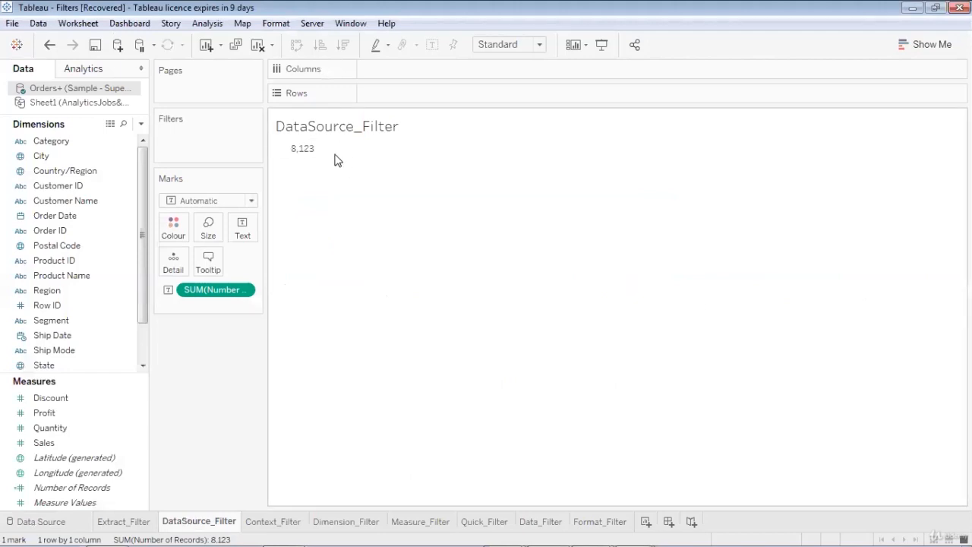
pyautogui.moveTo(311, 152)
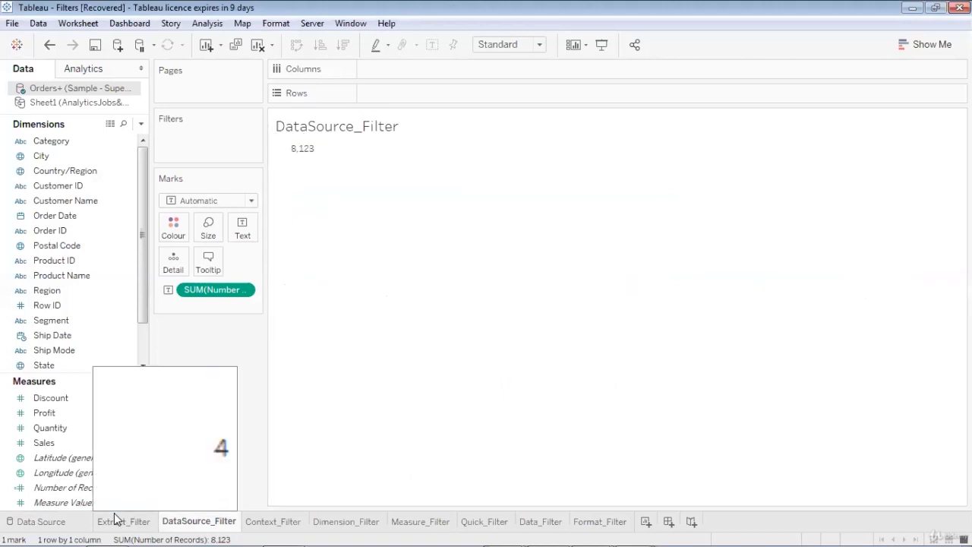
pyautogui.click(71, 523)
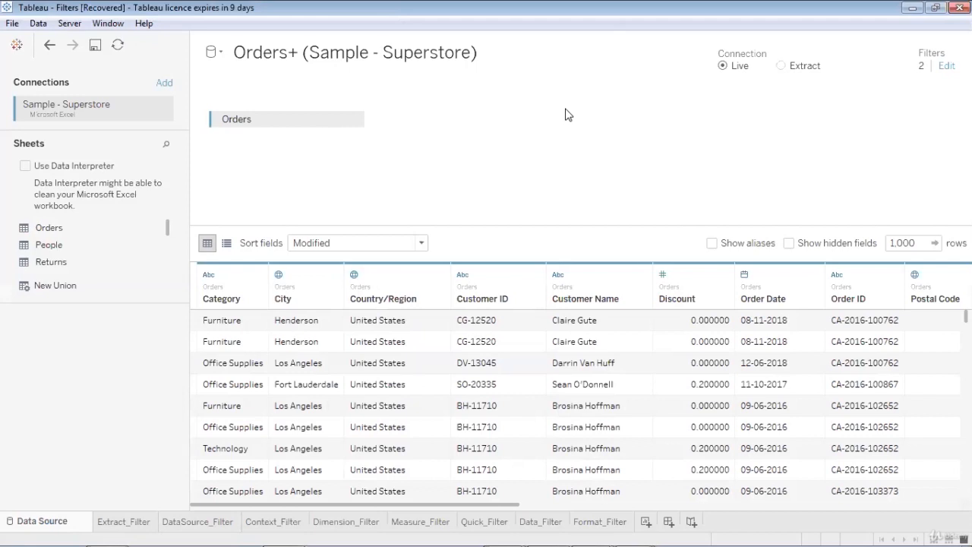
pyautogui.click(142, 524)
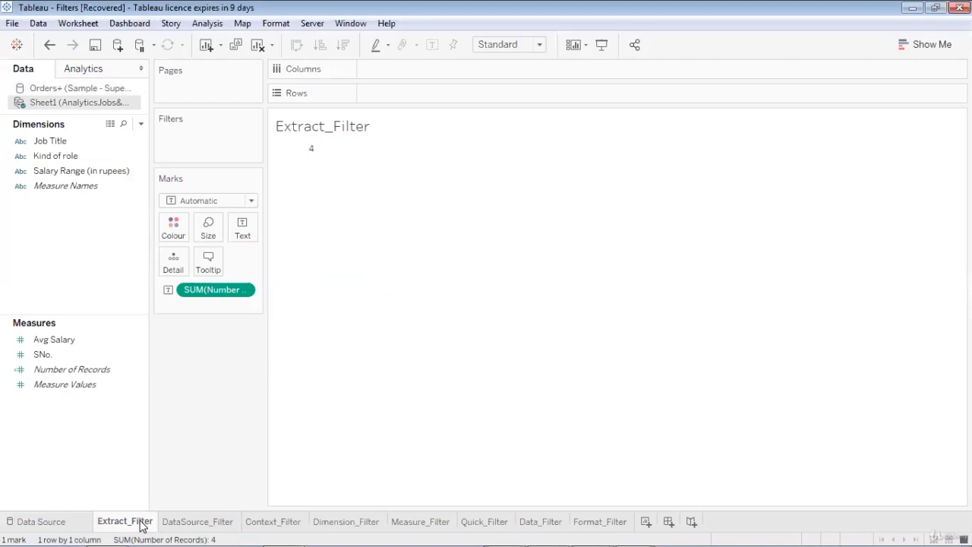
pyautogui.click(59, 524)
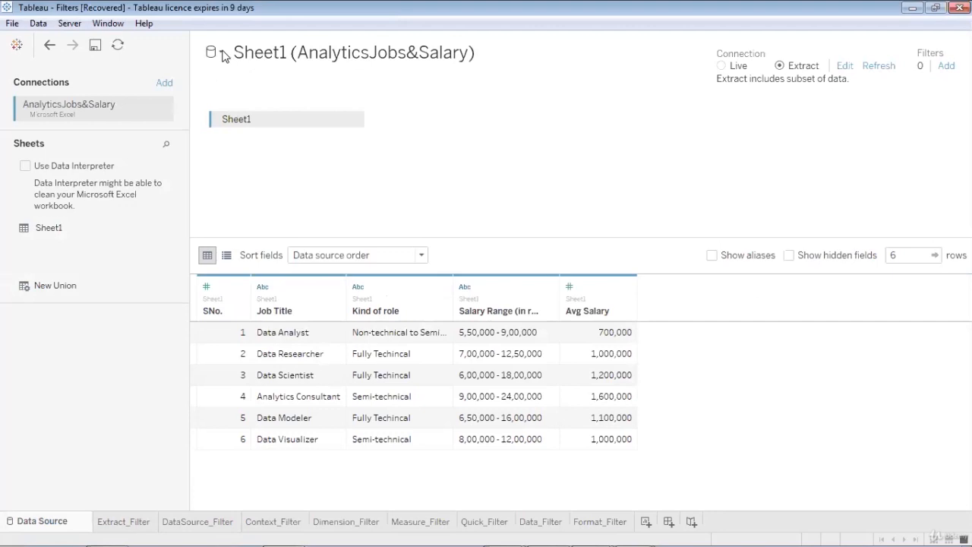
pyautogui.click(221, 52)
pyautogui.click(220, 70)
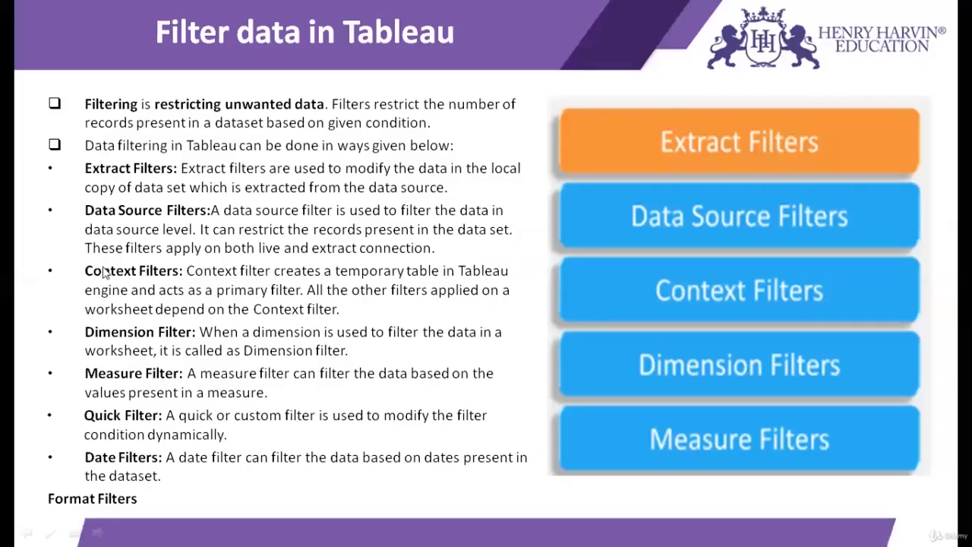
# - Underline the Context Filters and Extract Filters headings in red ink on the slide
pyautogui.moveTo(85, 280); pyautogui.dragTo(182, 280)
pyautogui.moveTo(86, 180); pyautogui.dragTo(182, 173)
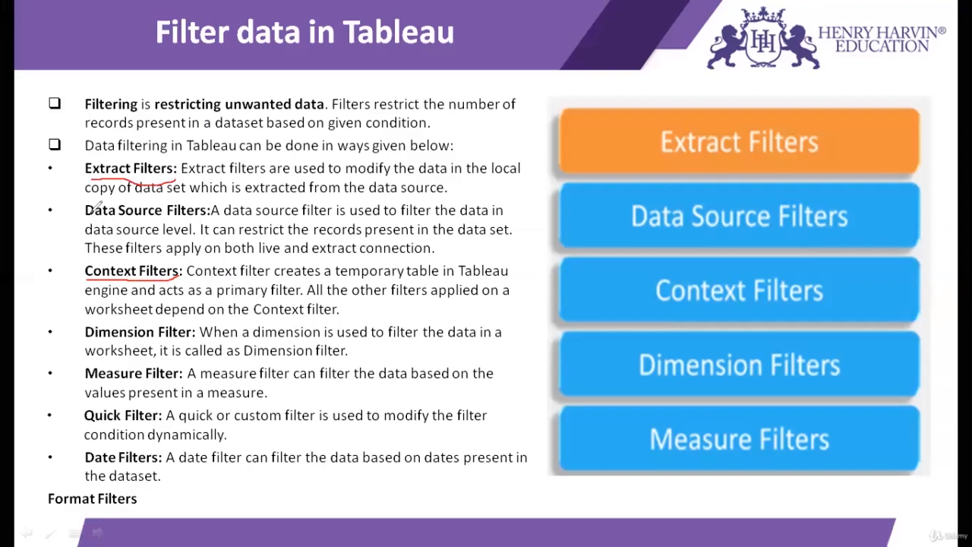